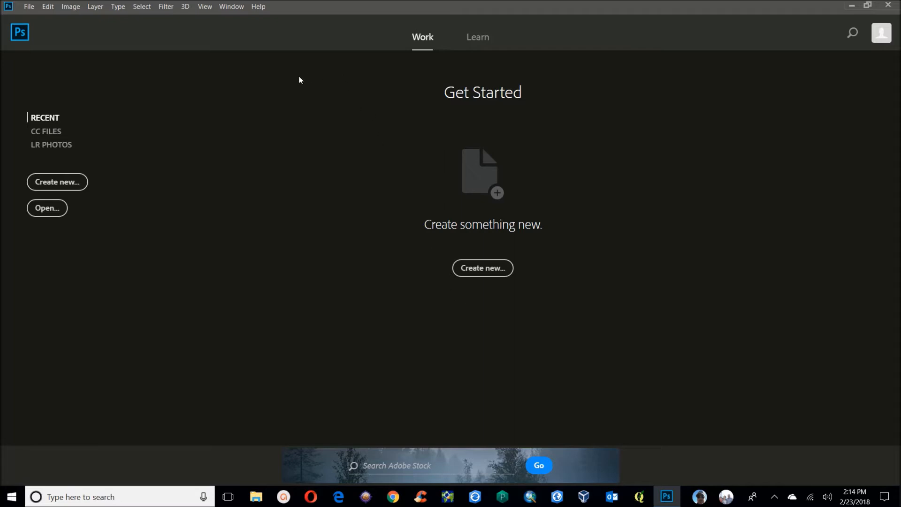
Show the Window menu's list of panels and extensions.
click(236, 7)
mouse_move(242, 53)
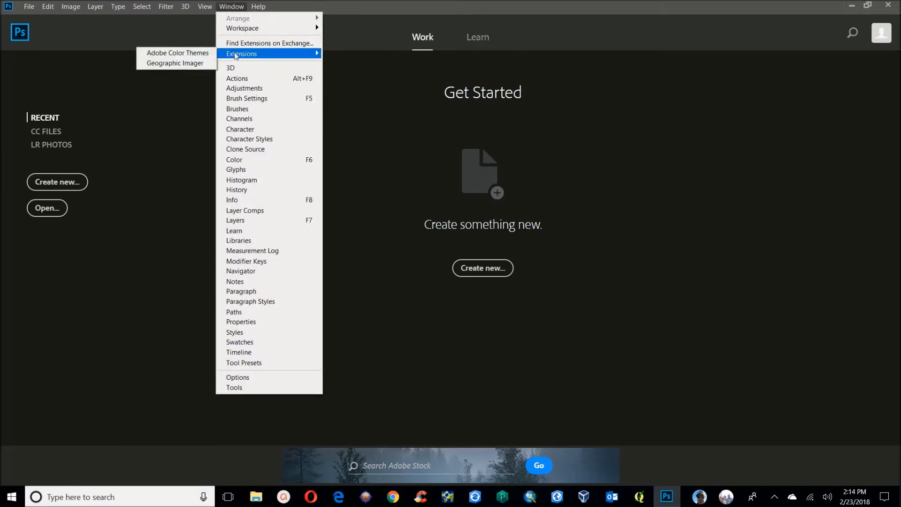
Launch the Geographic Imager panel and start an Advanced Import of georeferenced images.
click(202, 64)
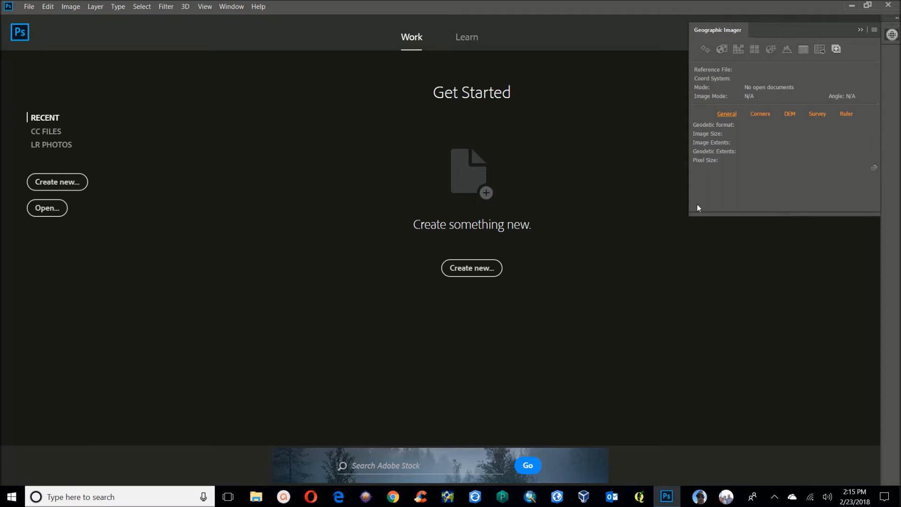
click(836, 50)
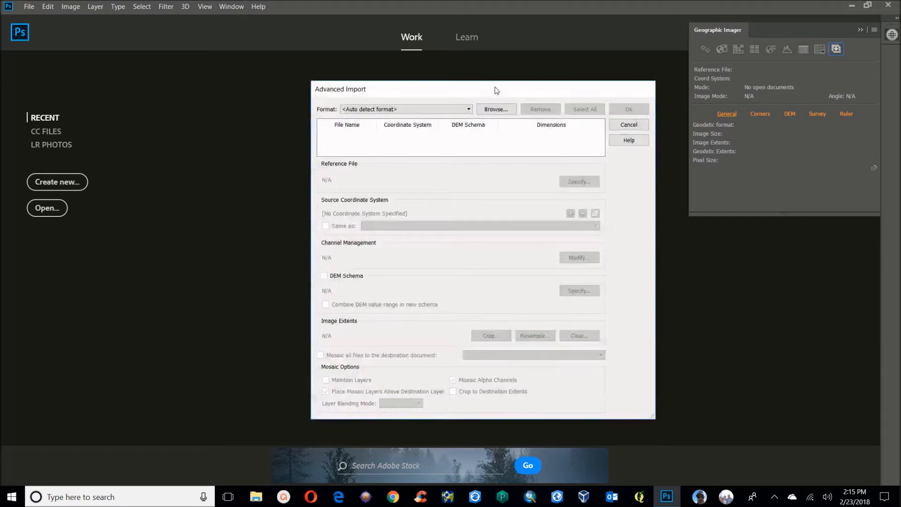
Browse to the Niagara Tiles folder and load every .tif tile into the import list.
drag(495, 90, 457, 85)
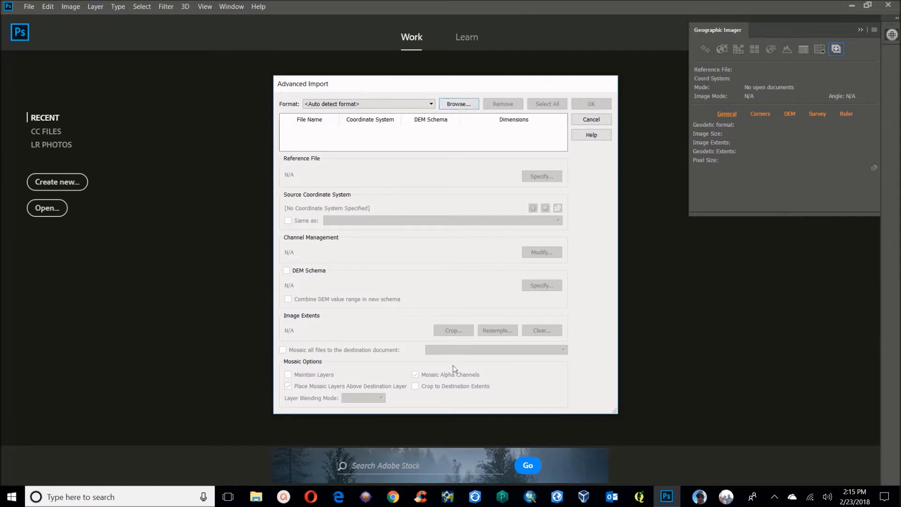
click(458, 103)
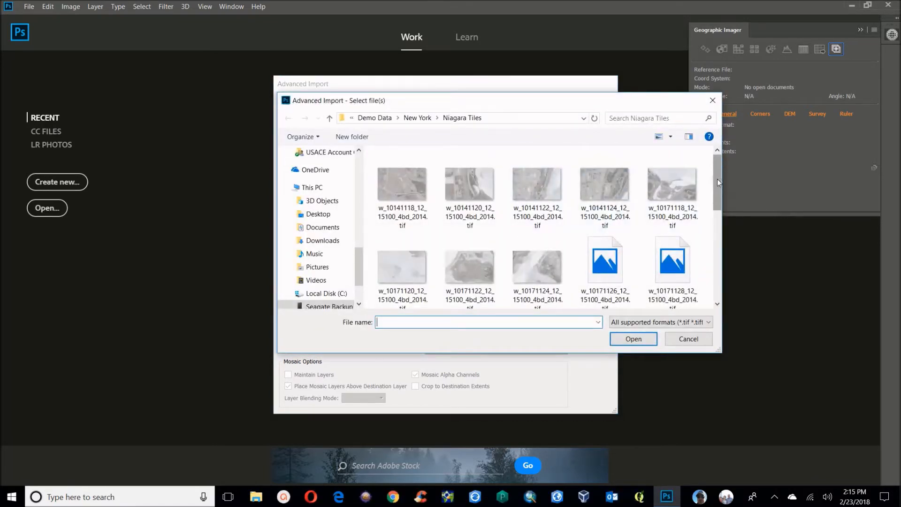
drag(720, 179, 718, 206)
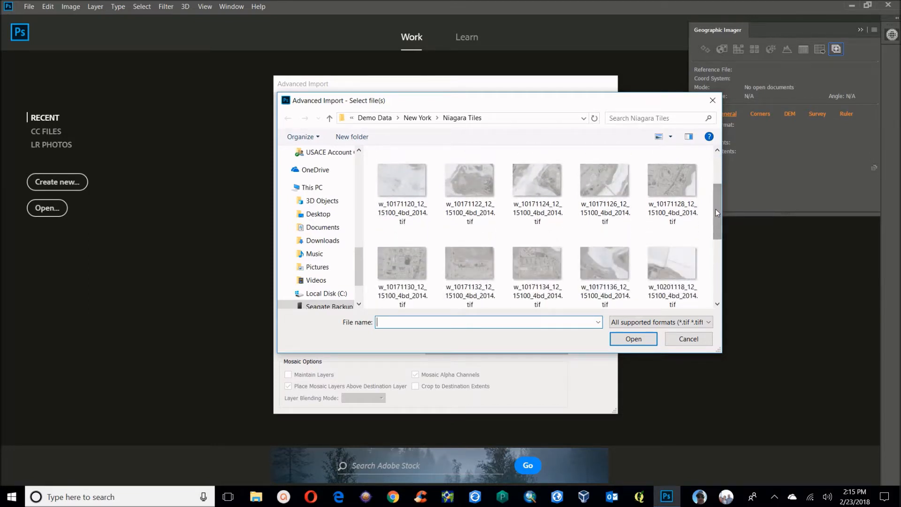
drag(717, 208, 721, 173)
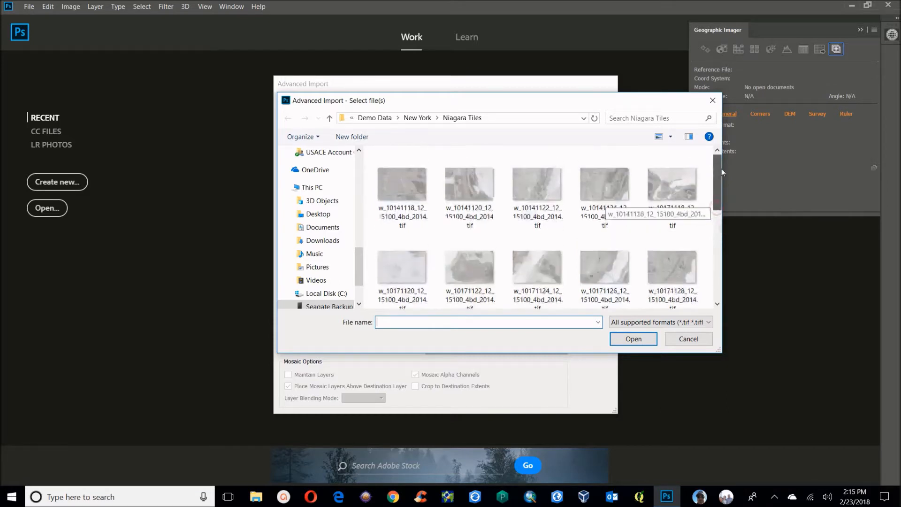
mouse_move(536, 187)
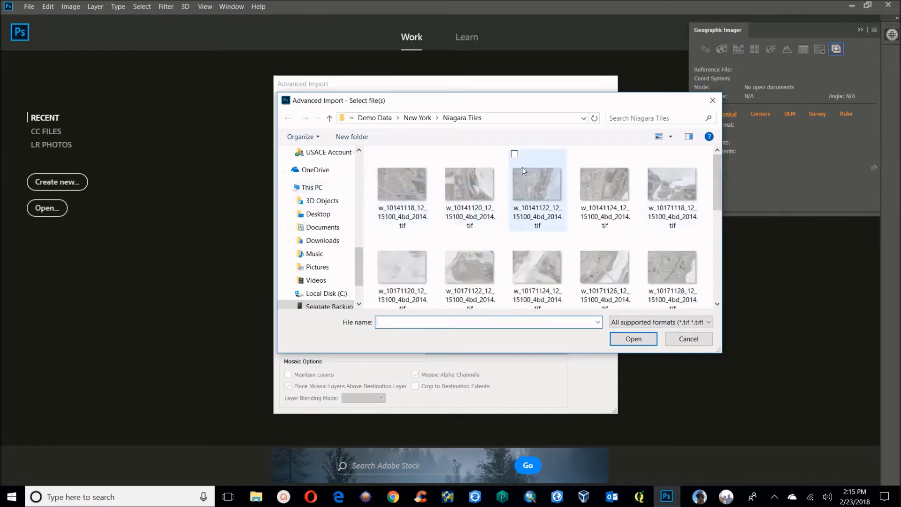
drag(371, 159, 642, 322)
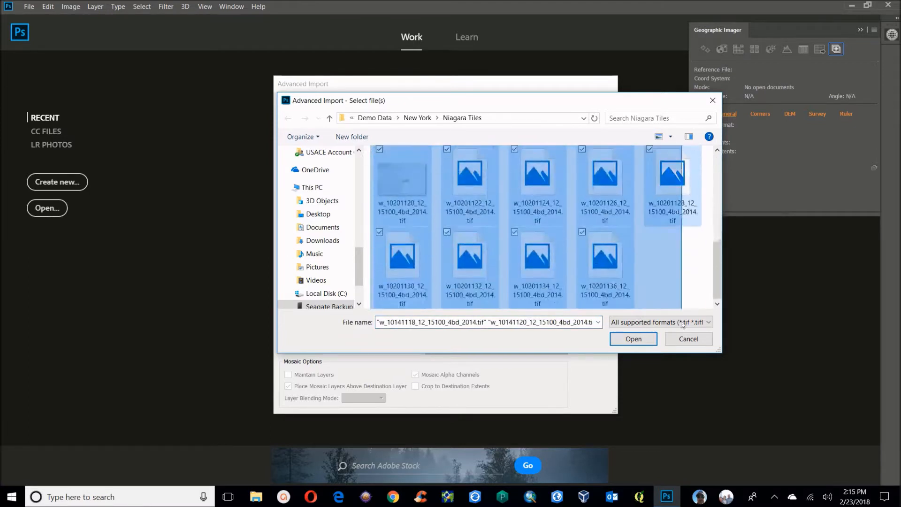
drag(641, 322, 686, 322)
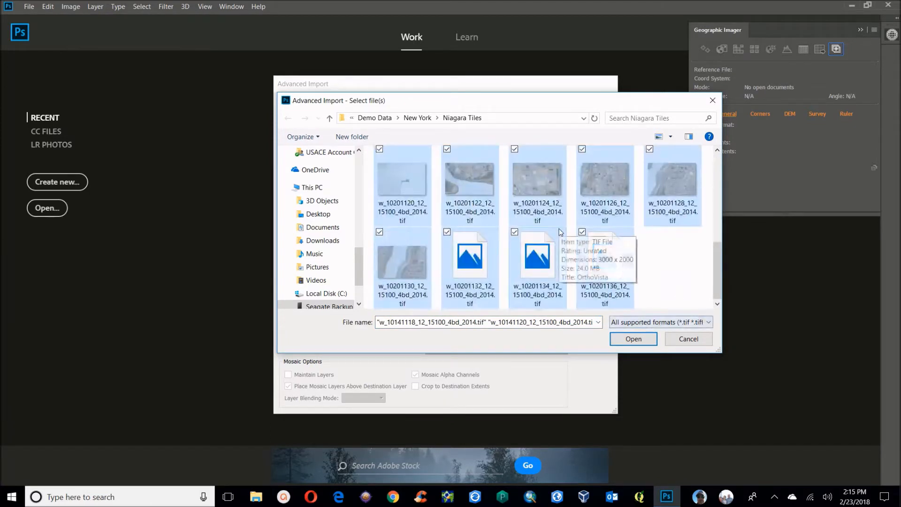
click(634, 339)
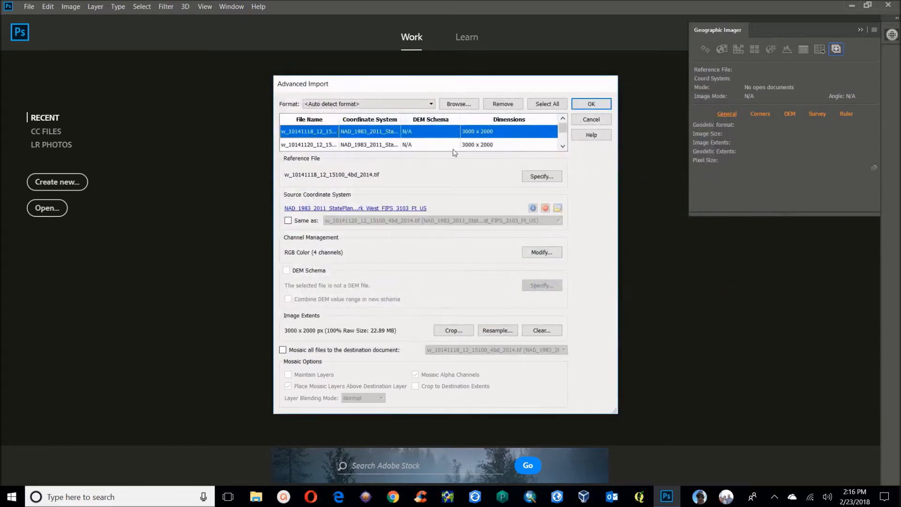
Review the tile list and channel settings unchanged, then enable mosaicking all files into one document.
click(562, 147)
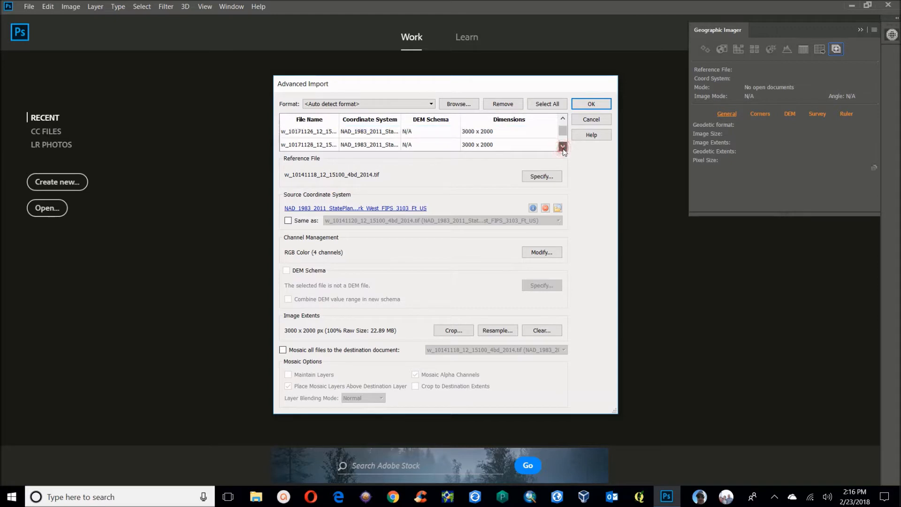
key(Home)
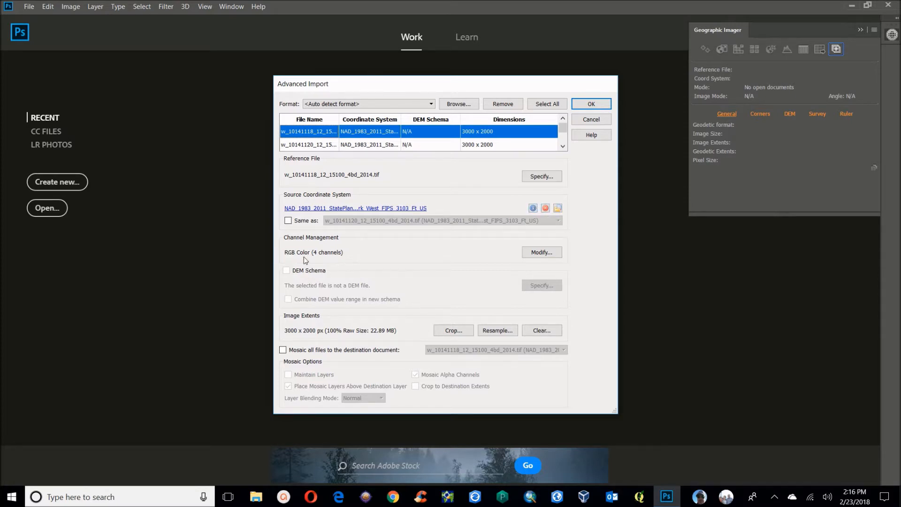
click(545, 253)
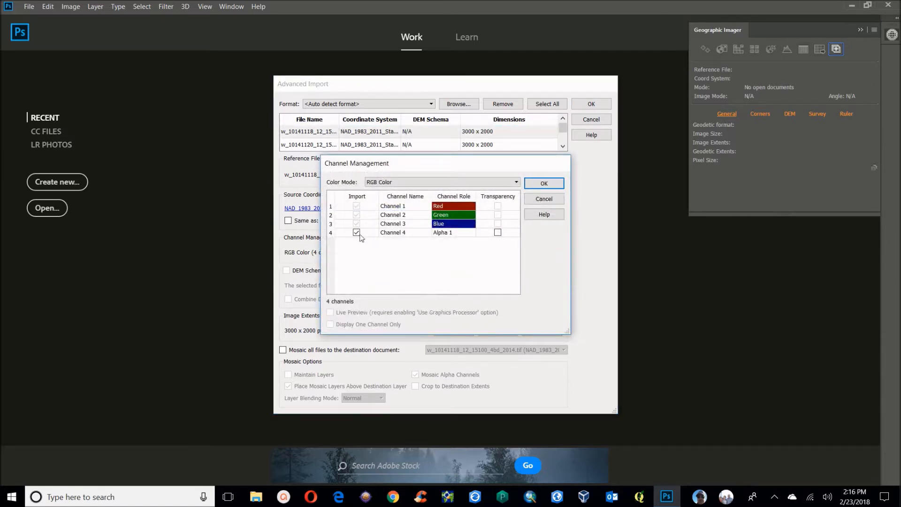
click(544, 183)
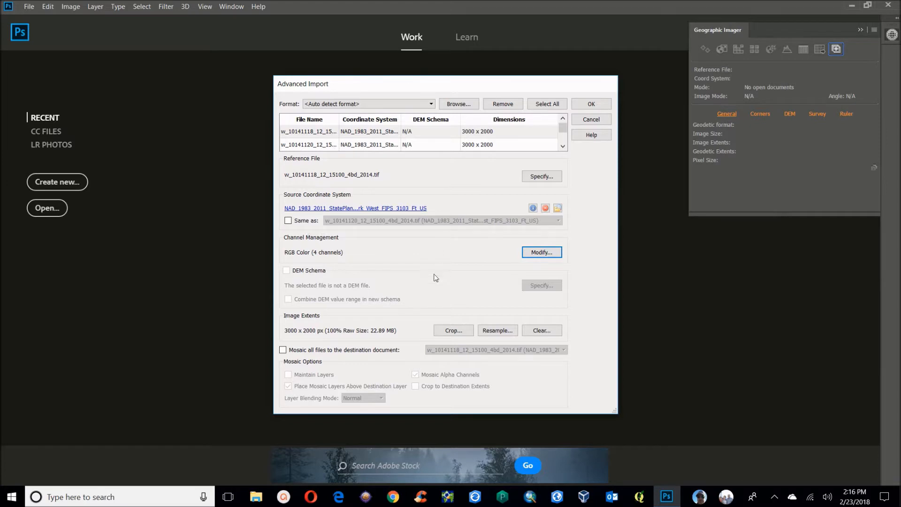
click(283, 350)
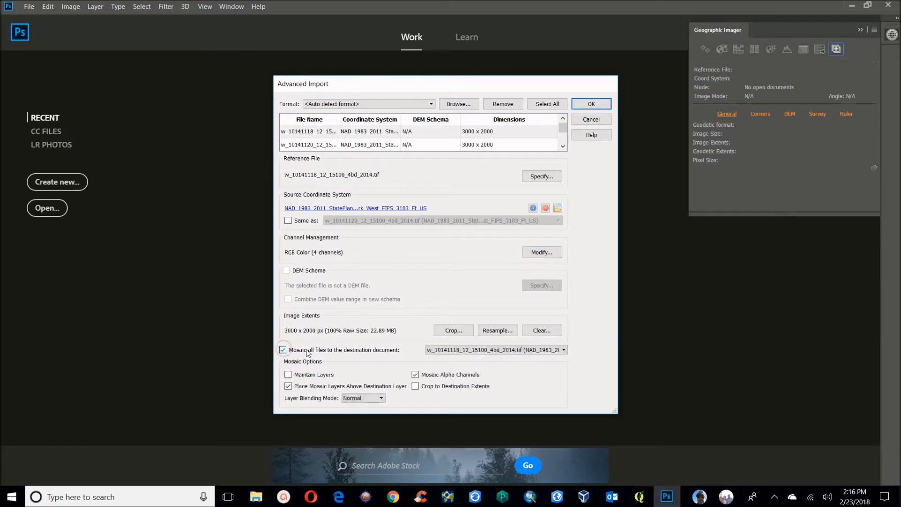
Keep the first tile w_10141118 as mosaic destination and run the import.
click(503, 351)
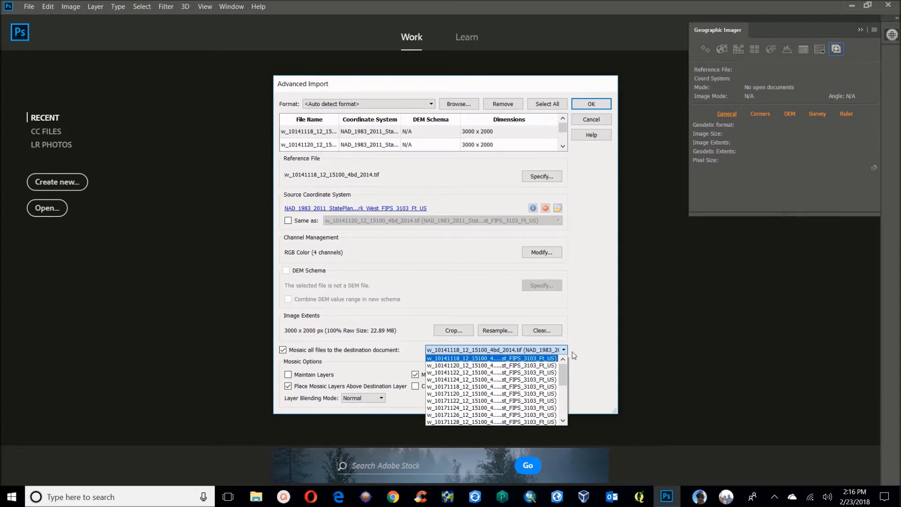
click(564, 350)
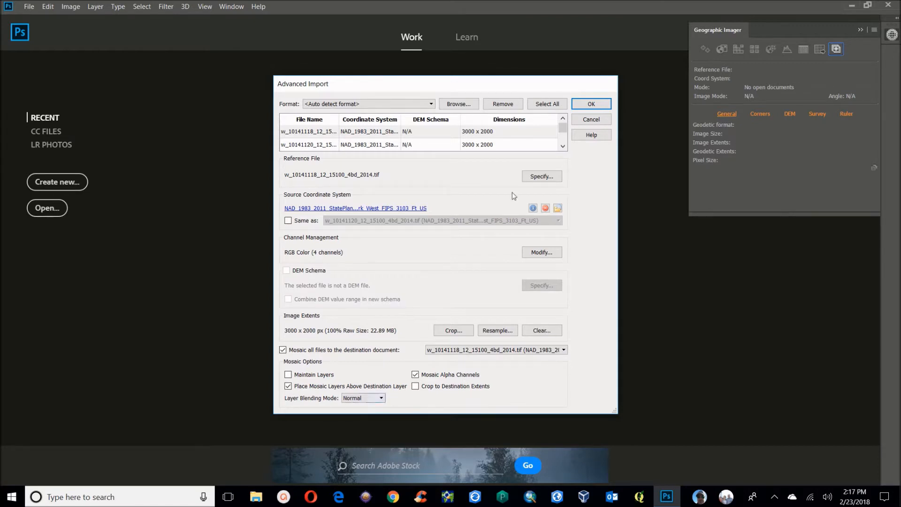
click(591, 104)
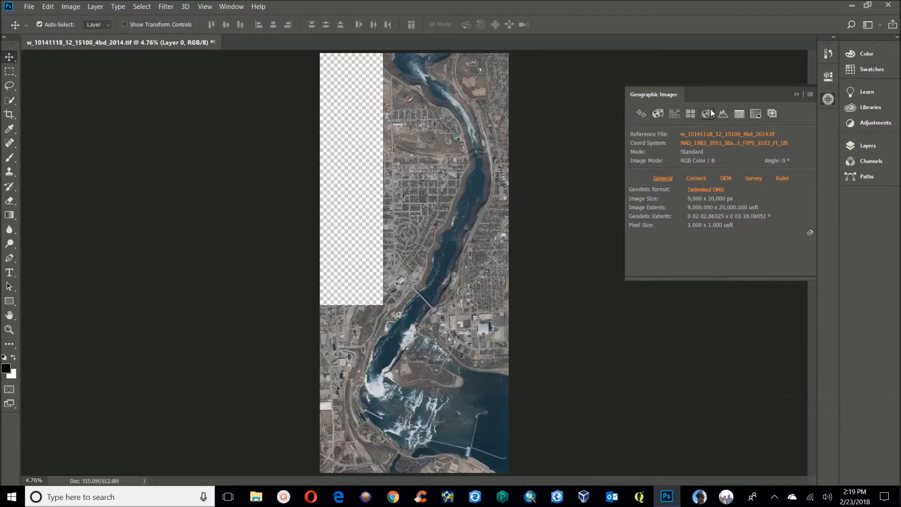
Show the georeference details of the finished 9,000 x 20,000 px mosaic.
click(641, 113)
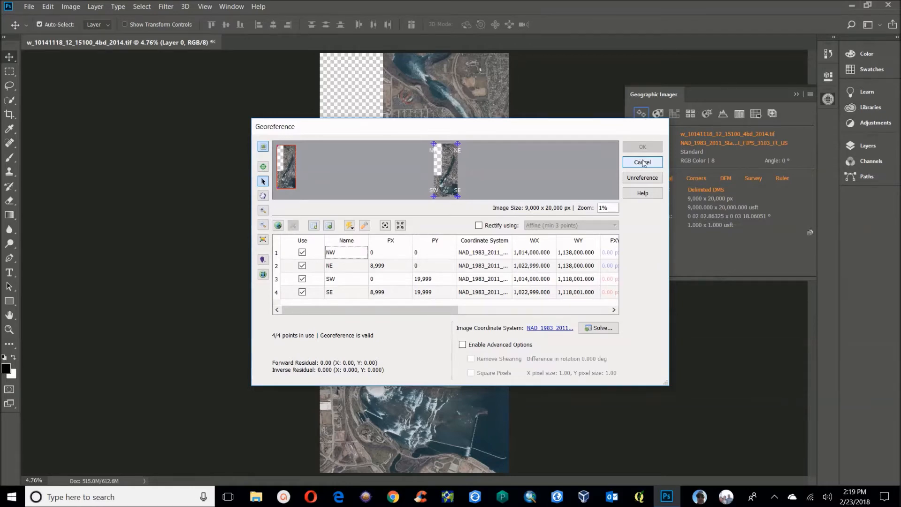
click(643, 163)
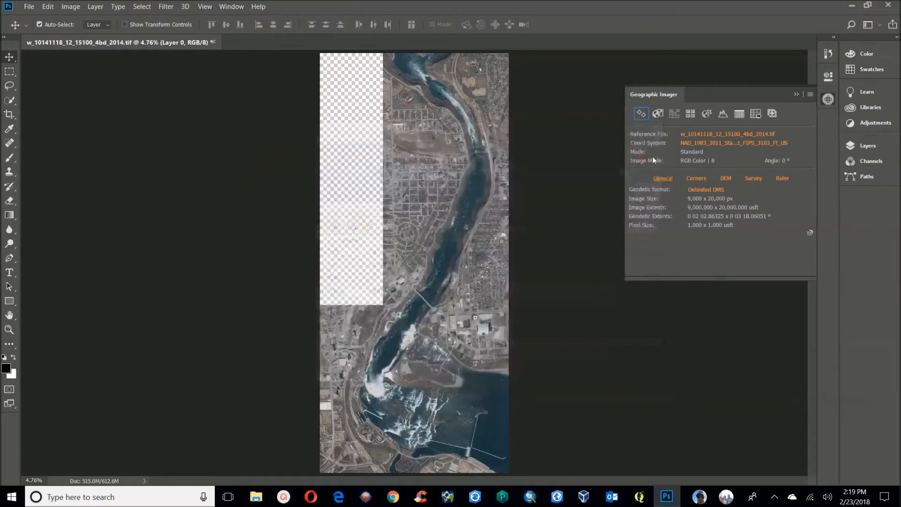
click(659, 112)
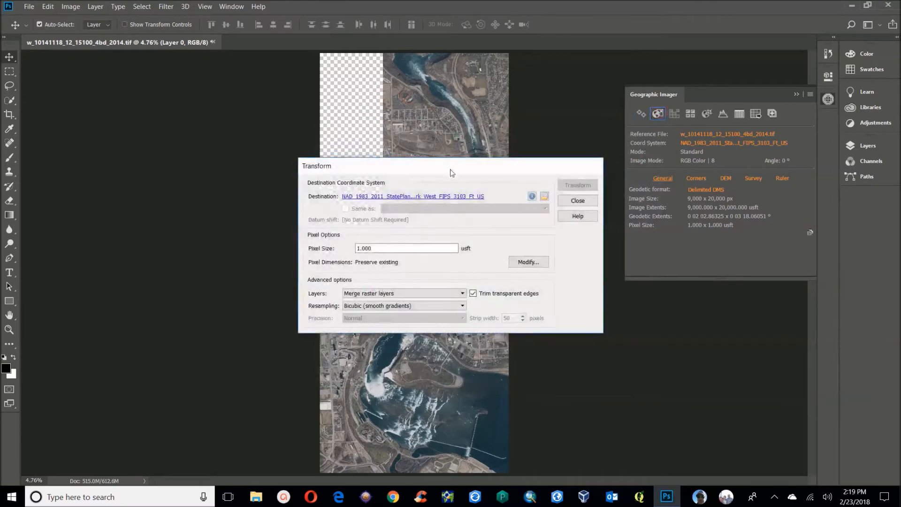
click(400, 197)
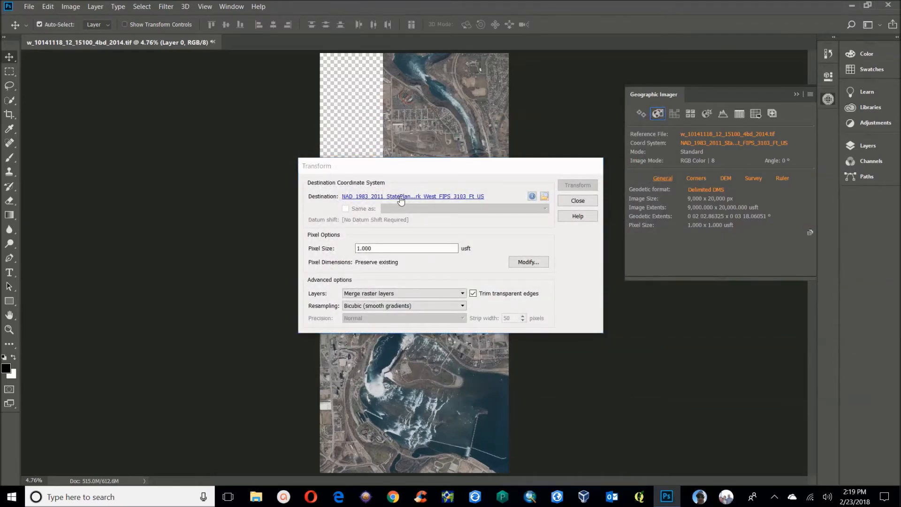
click(99, 92)
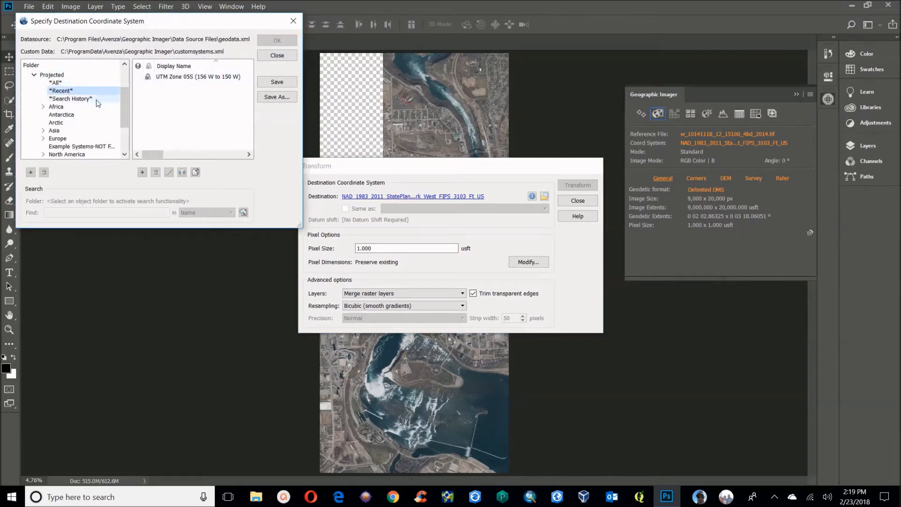
click(95, 83)
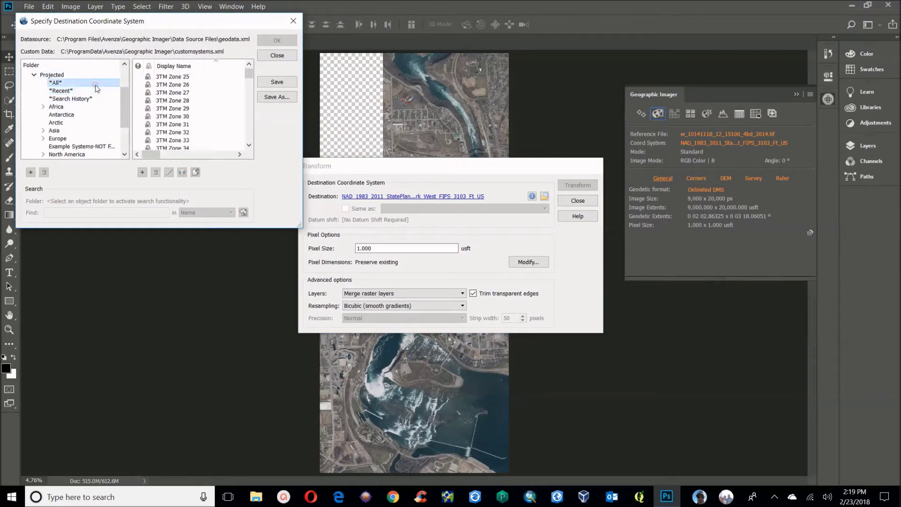
click(278, 55)
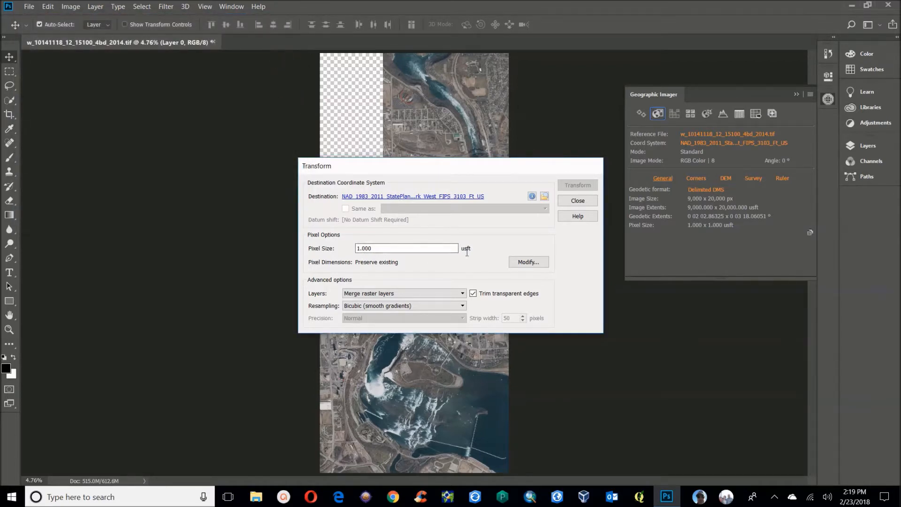
click(533, 263)
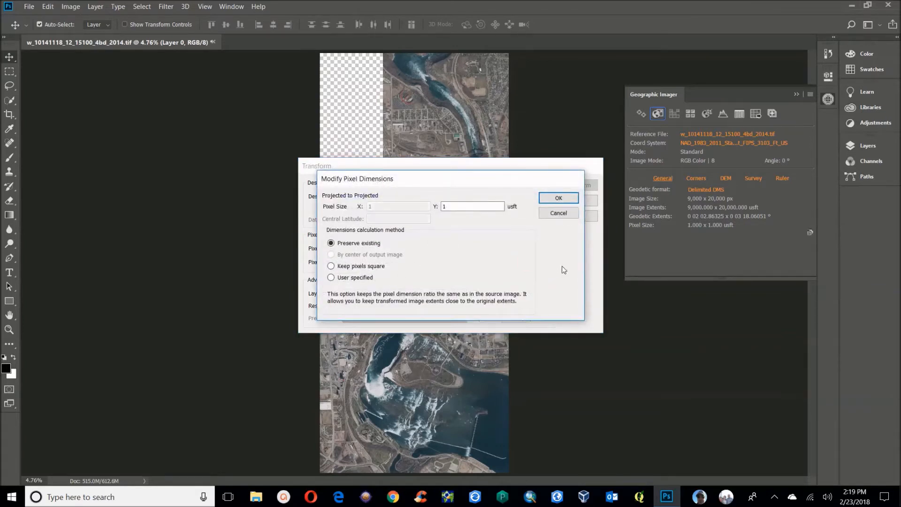
click(570, 215)
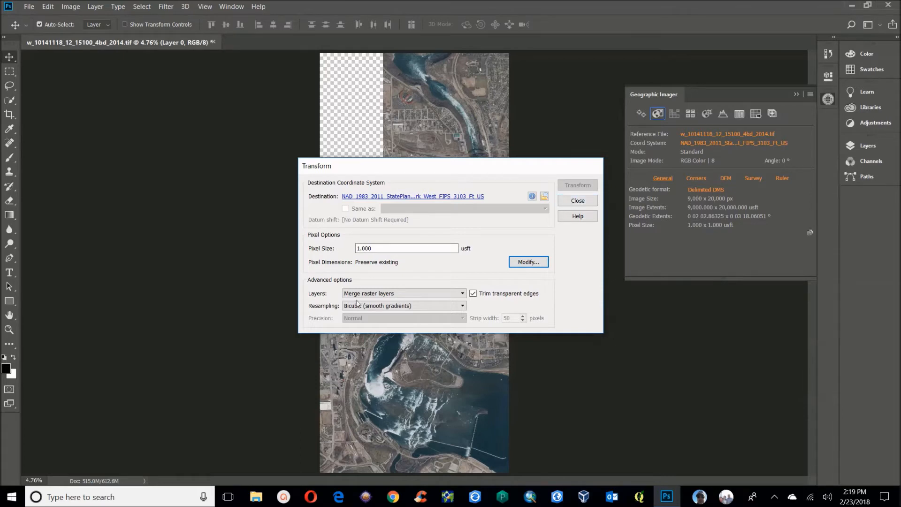
click(577, 201)
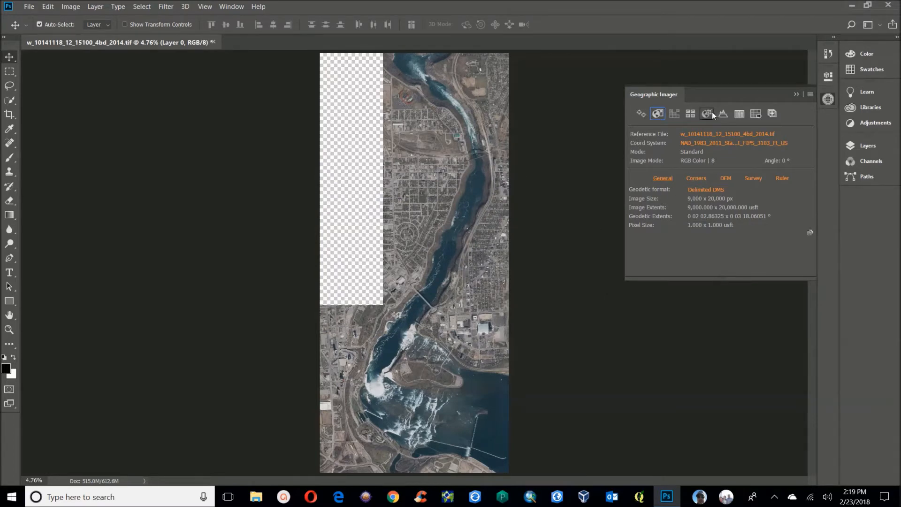
click(692, 114)
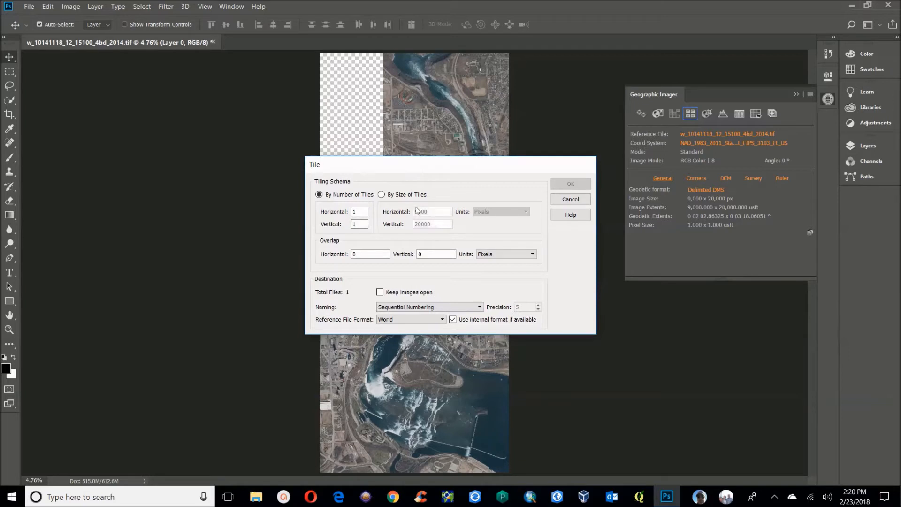
click(382, 195)
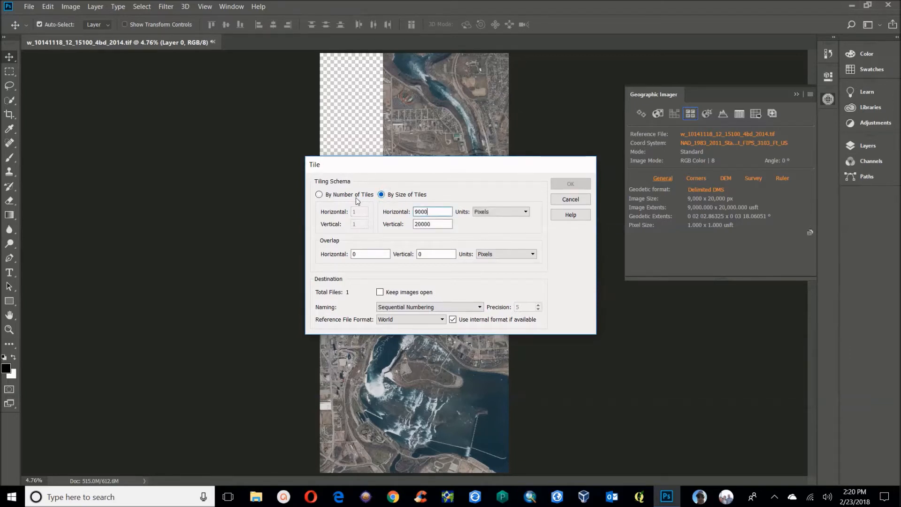
click(319, 194)
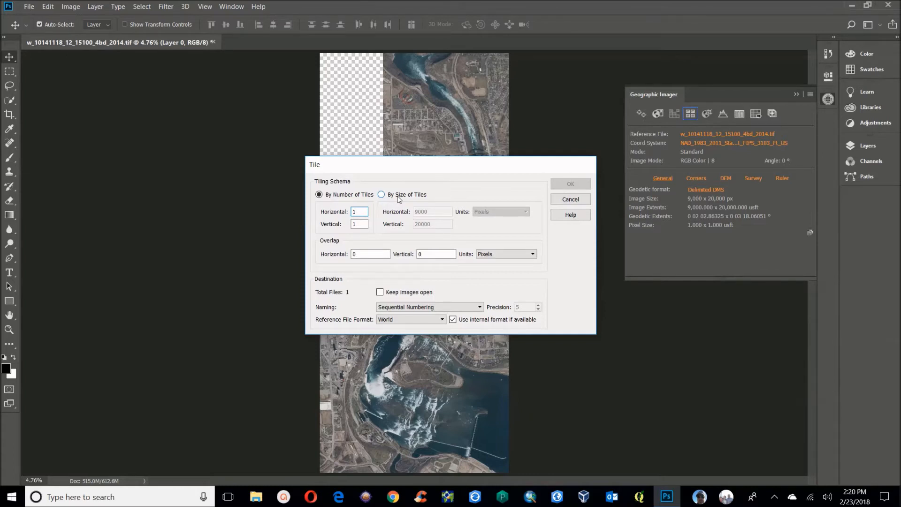
click(571, 202)
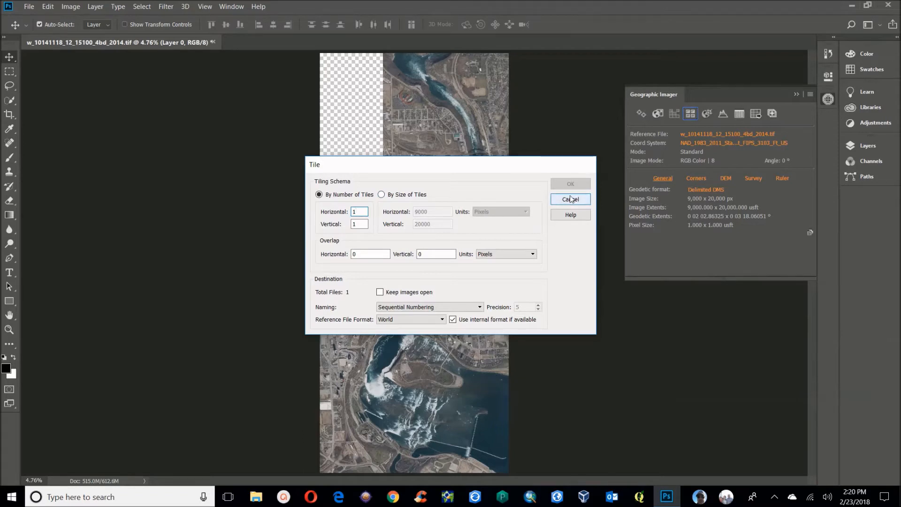
click(570, 199)
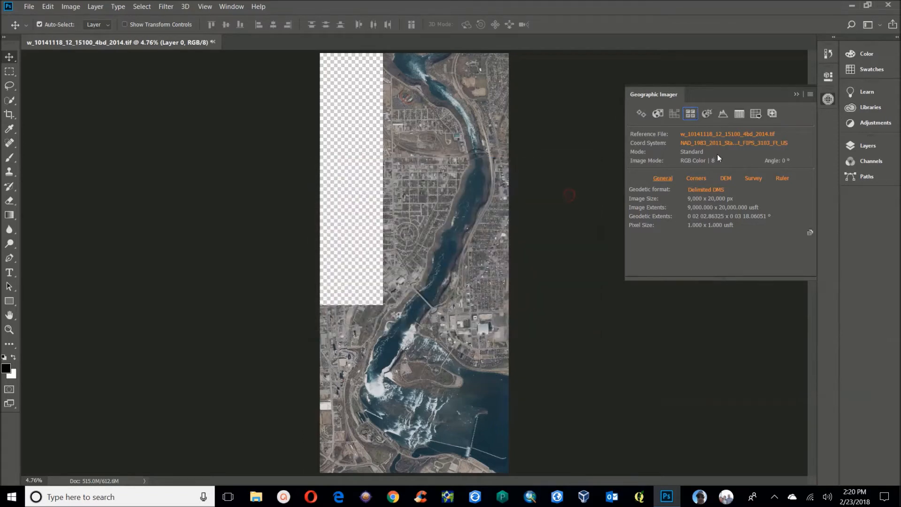
Apply Terrain Shader with the North America colour ramp and shaded relief.
click(720, 115)
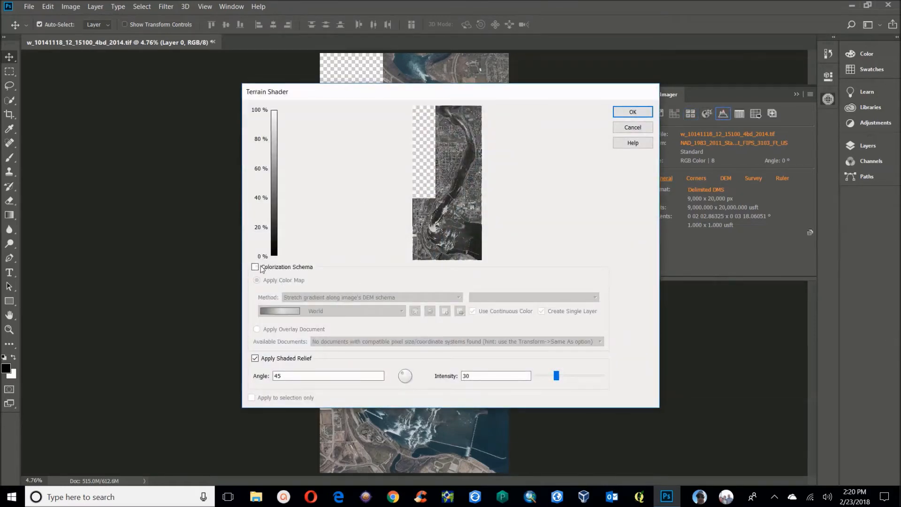
click(255, 266)
click(335, 311)
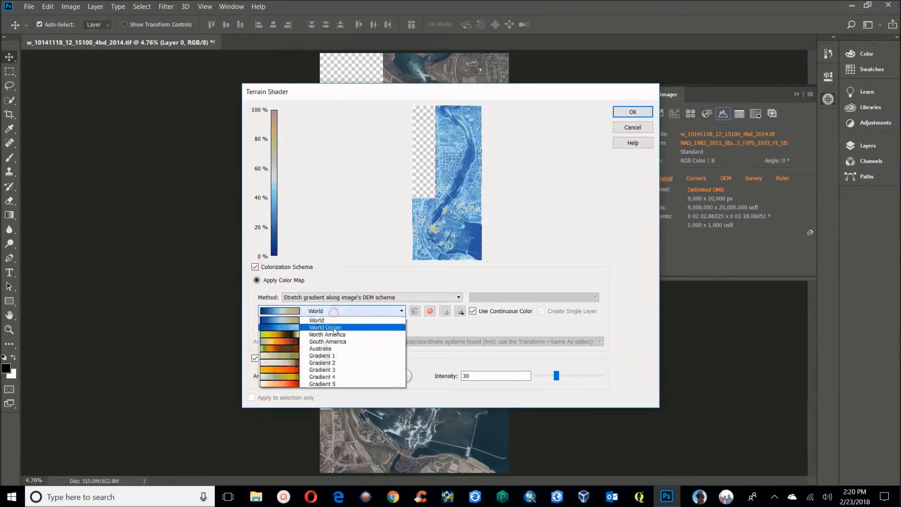
click(331, 335)
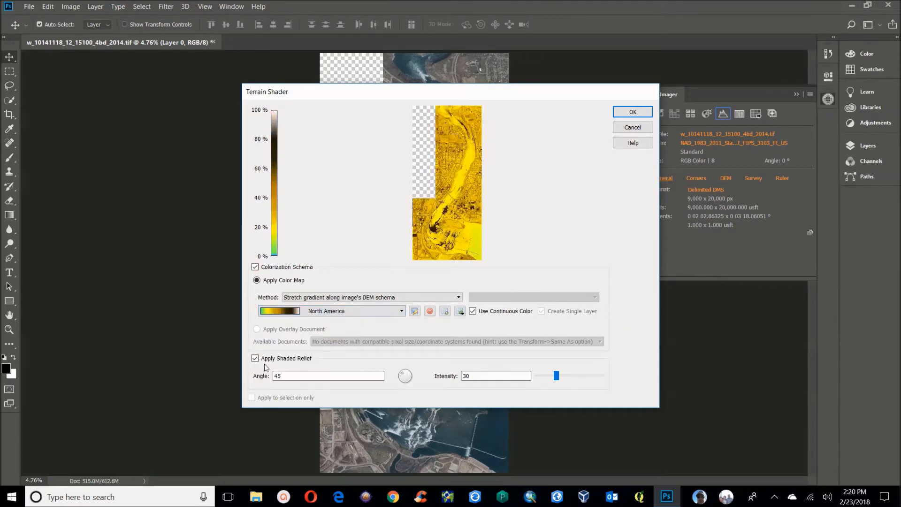
click(633, 117)
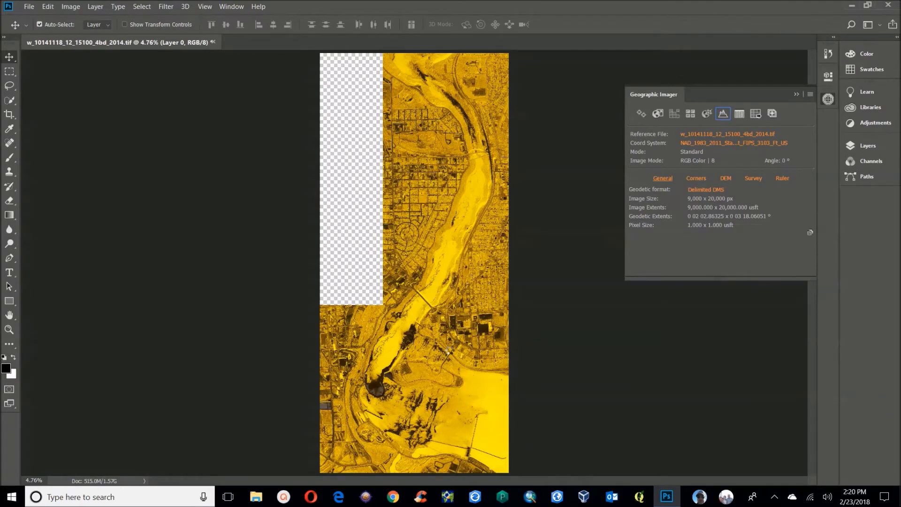
Zoom into the map and undo the terrain shading, restoring the natural colours.
key(ctrl+plus)
key(ctrl+plus)
key(ctrl+plus)
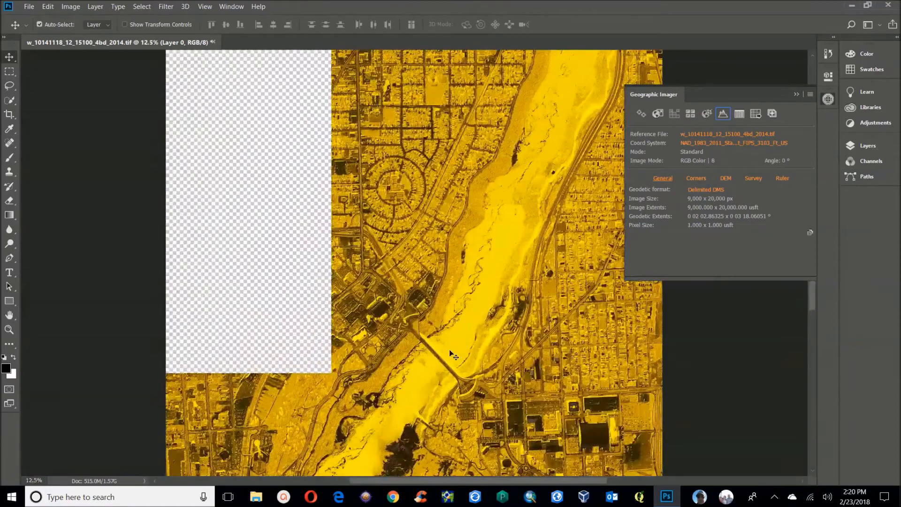
scroll(317, 338, down, 1)
scroll(366, 317, down, 1)
scroll(415, 289, down, 2)
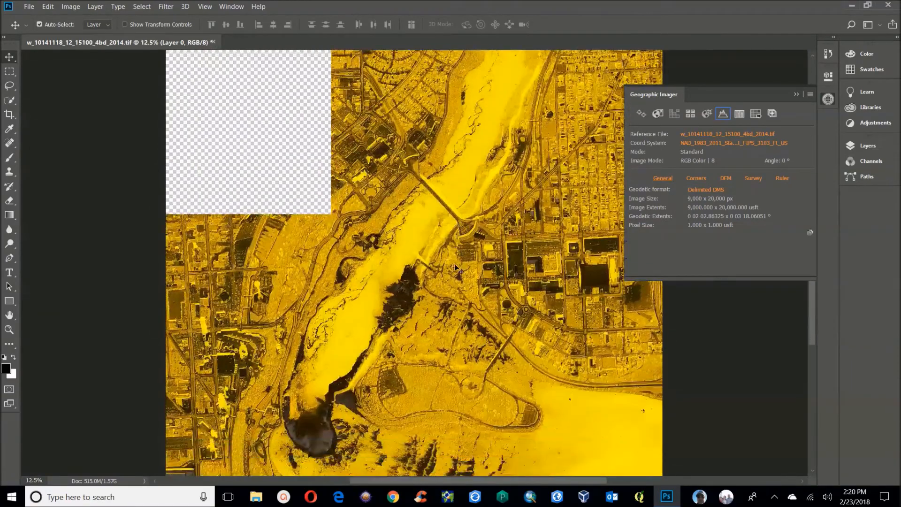
scroll(456, 269, down, 2)
scroll(456, 269, down, 1)
scroll(457, 269, down, 1)
scroll(456, 269, up, 2)
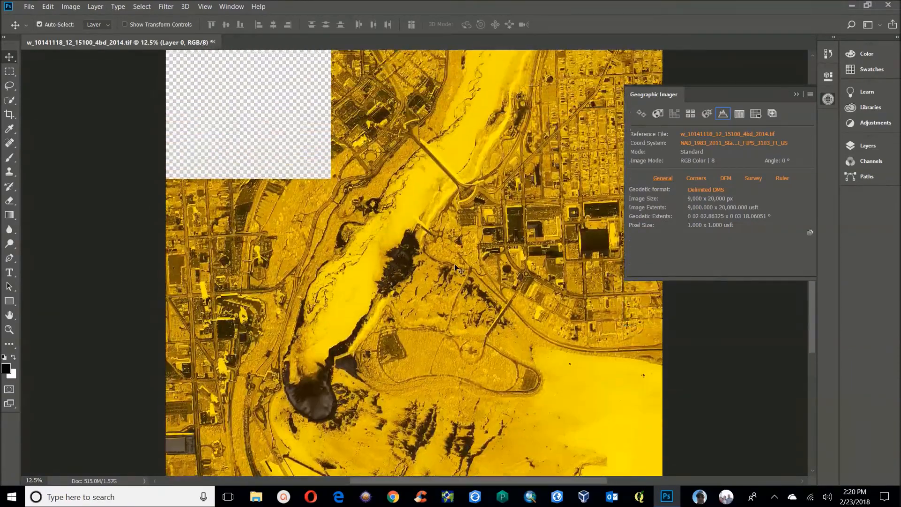
scroll(456, 268, up, 2)
click(48, 6)
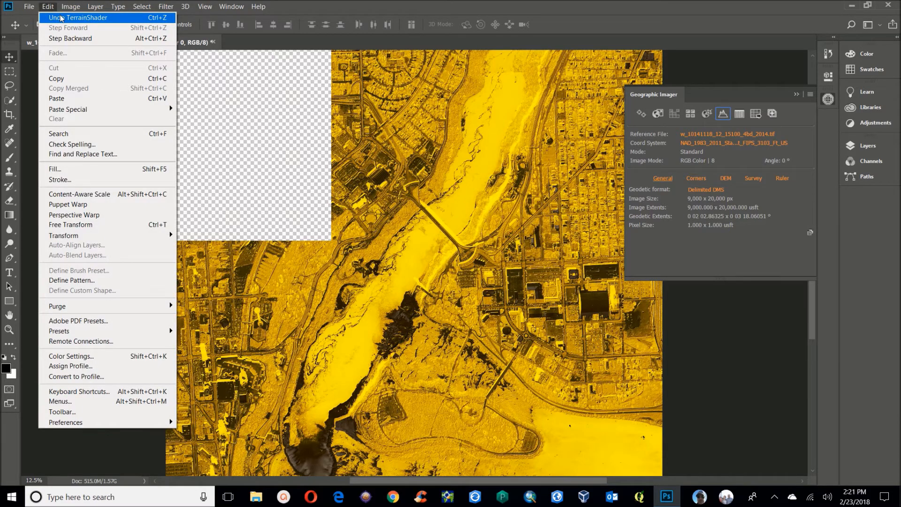
click(61, 18)
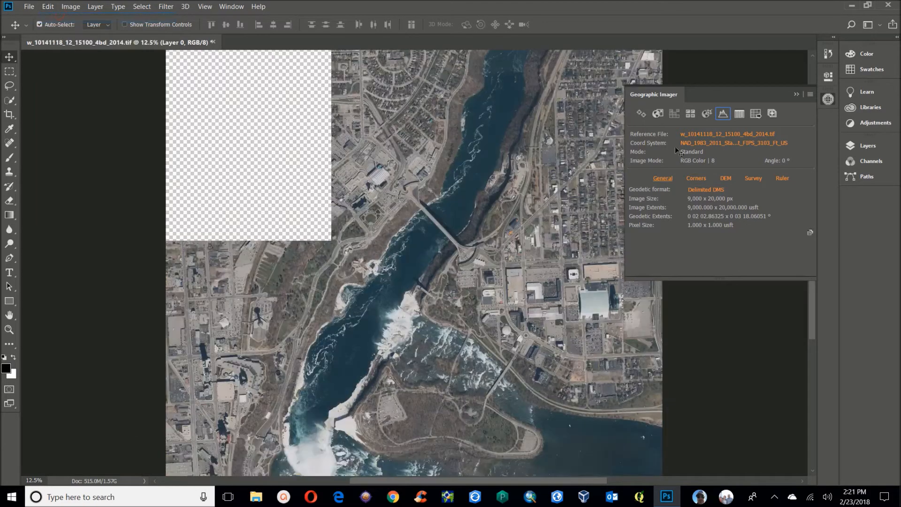
click(739, 114)
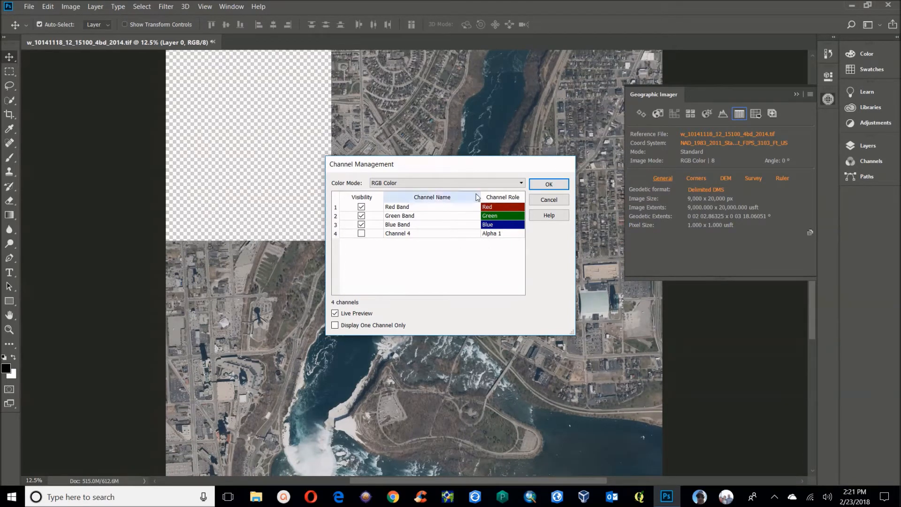
click(362, 207)
click(361, 207)
click(361, 215)
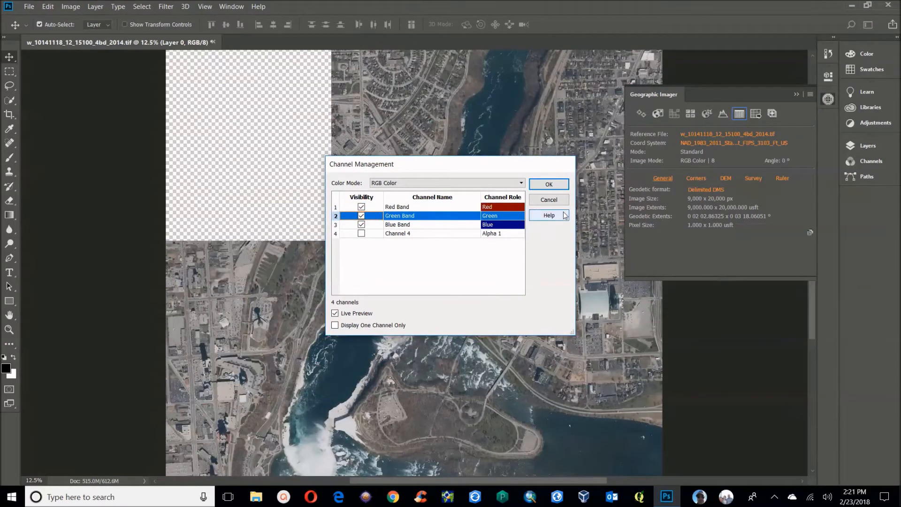
click(461, 183)
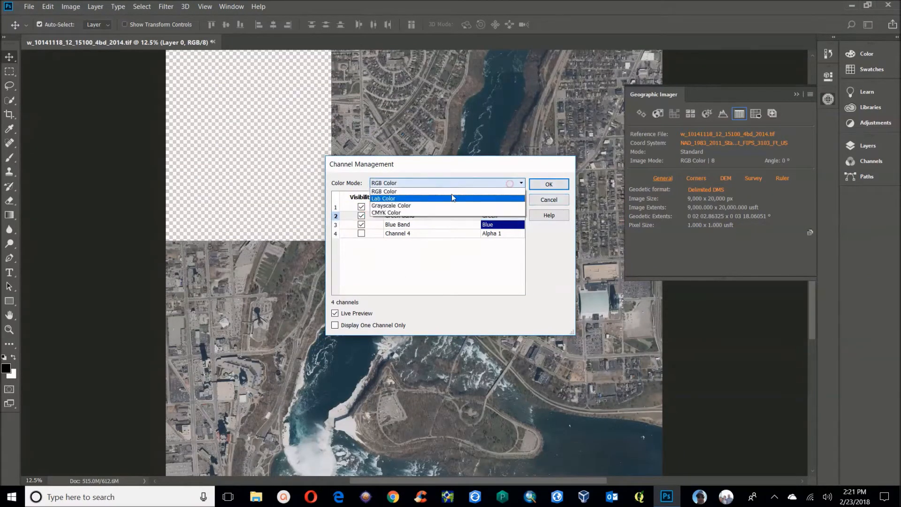
click(561, 275)
click(549, 184)
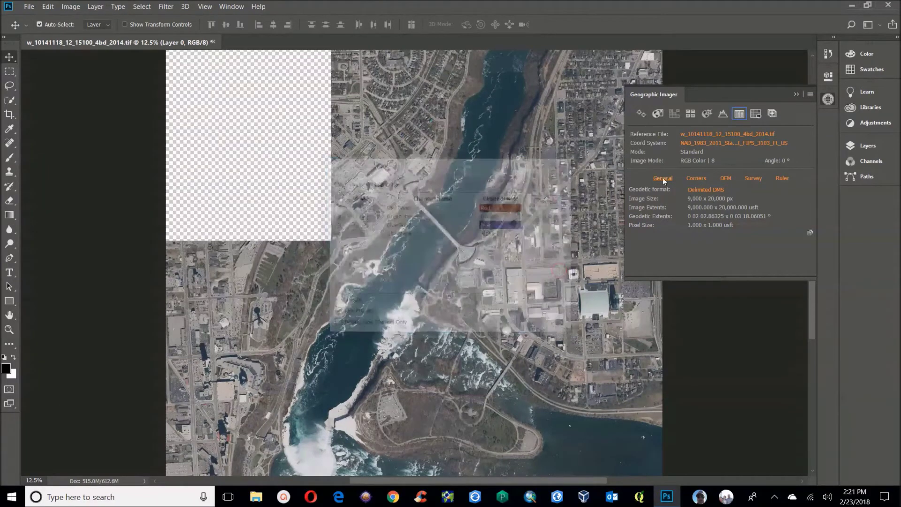
click(756, 115)
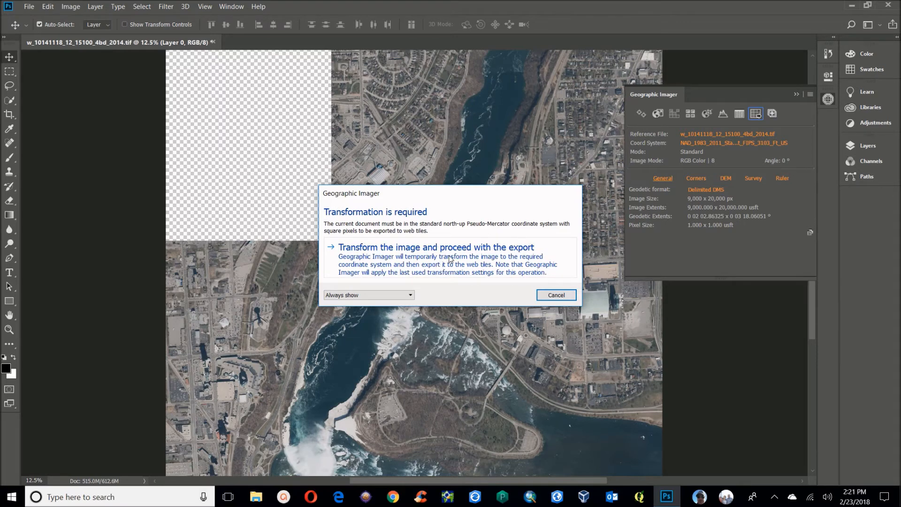
click(450, 260)
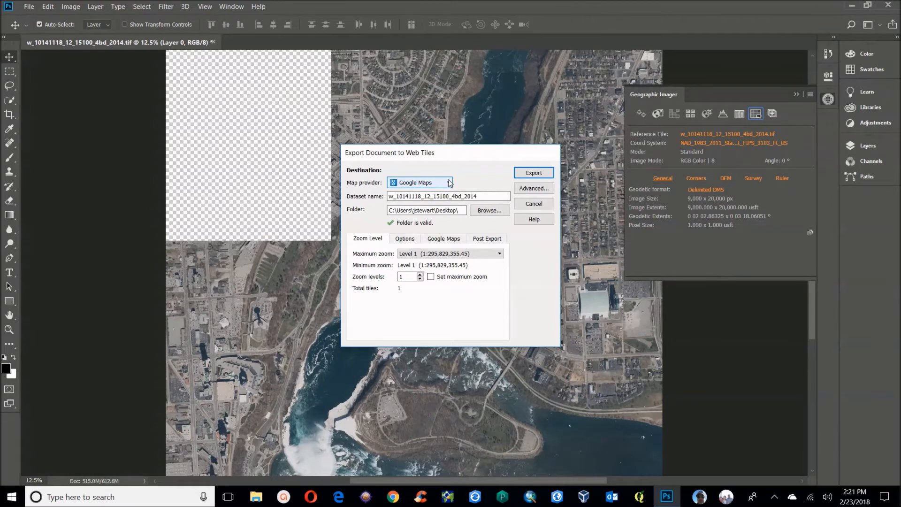
click(449, 182)
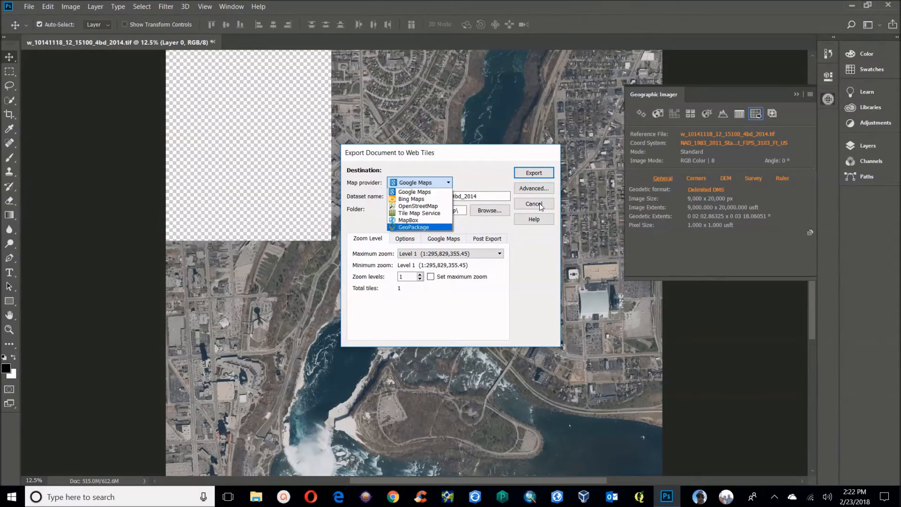
click(540, 205)
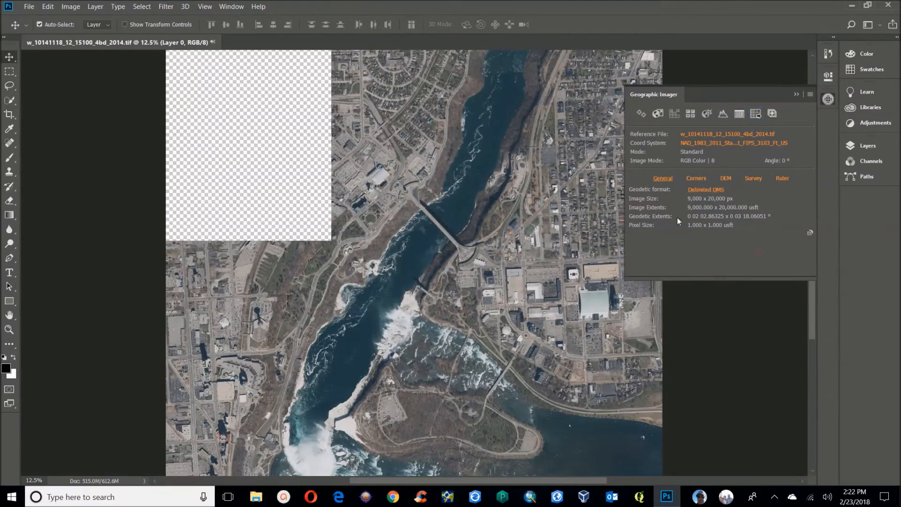
click(708, 113)
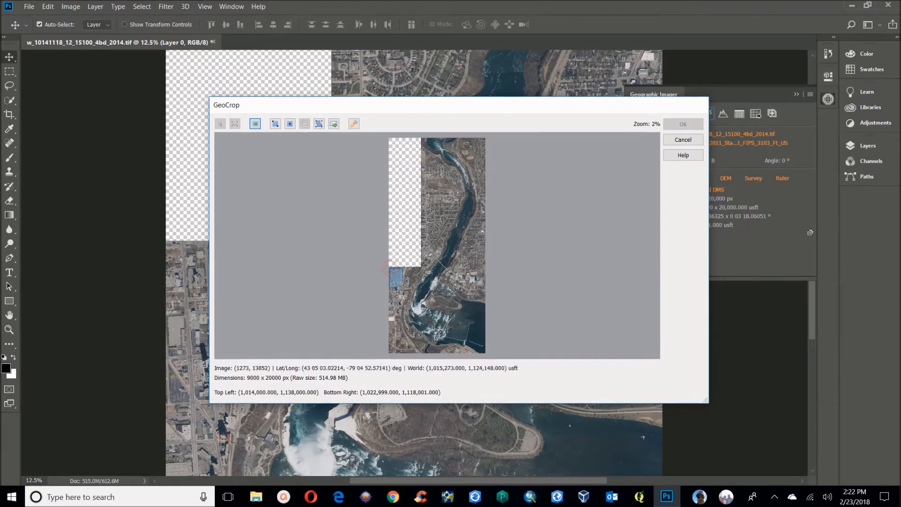
GeoCrop the mosaic to a rectangle around the falls, giving 7,891 x 7,337 px.
mouse_move(389, 268)
mouse_down()
mouse_move(458, 337)
mouse_move(472, 339)
mouse_up()
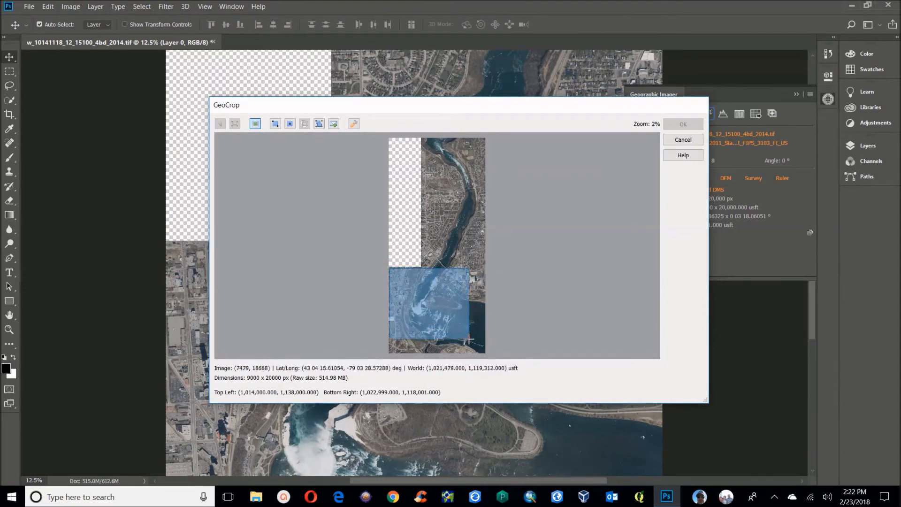
drag(471, 339, 475, 349)
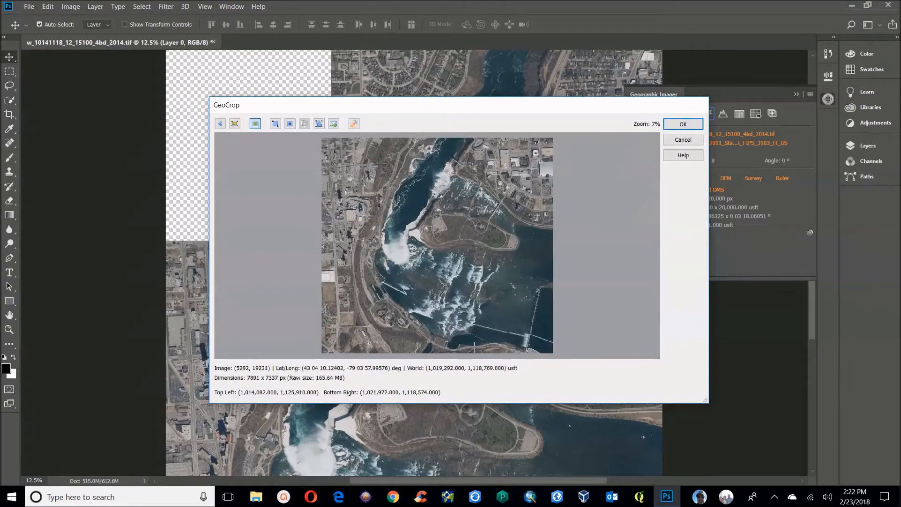
click(682, 124)
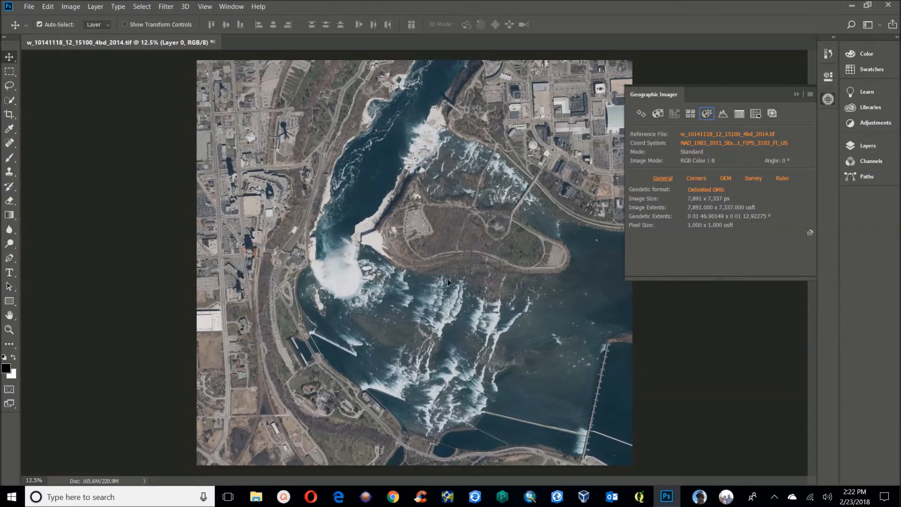
click(810, 95)
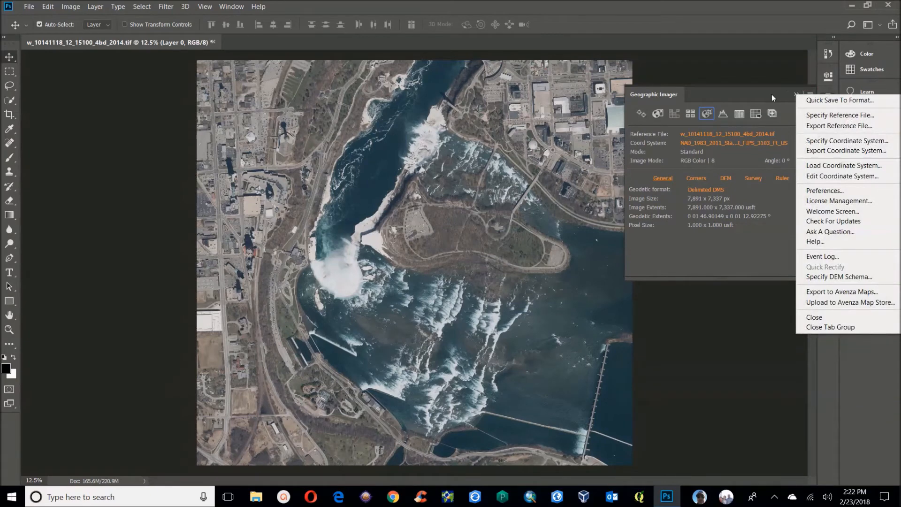
Start a Quick Save and choose MrSID as the output format.
click(818, 92)
click(810, 95)
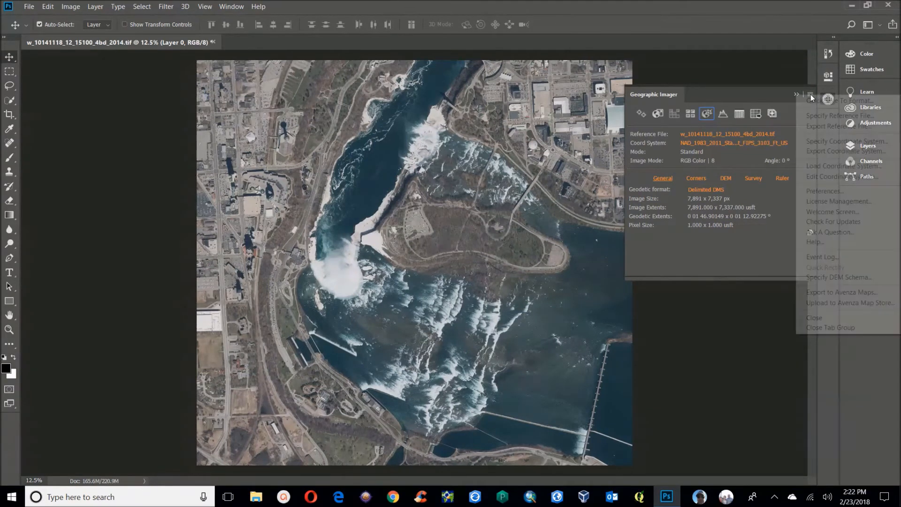
click(851, 103)
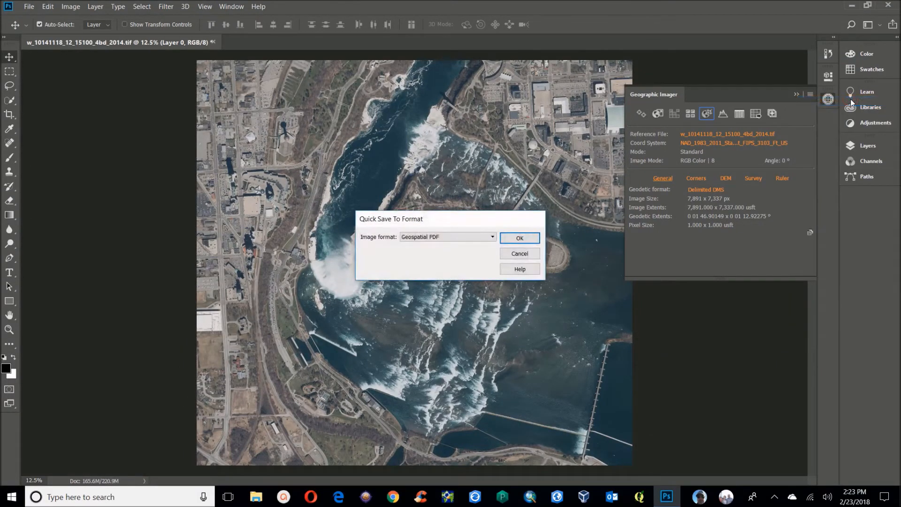
click(464, 237)
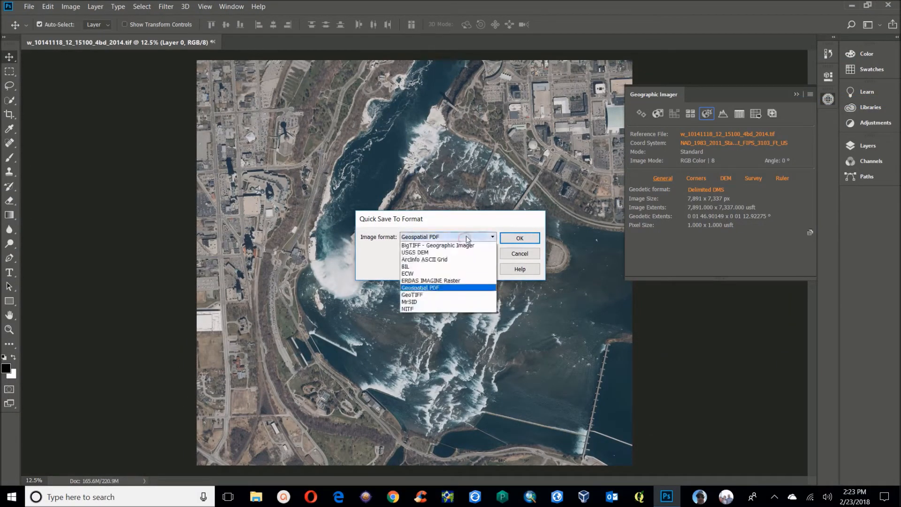
click(459, 302)
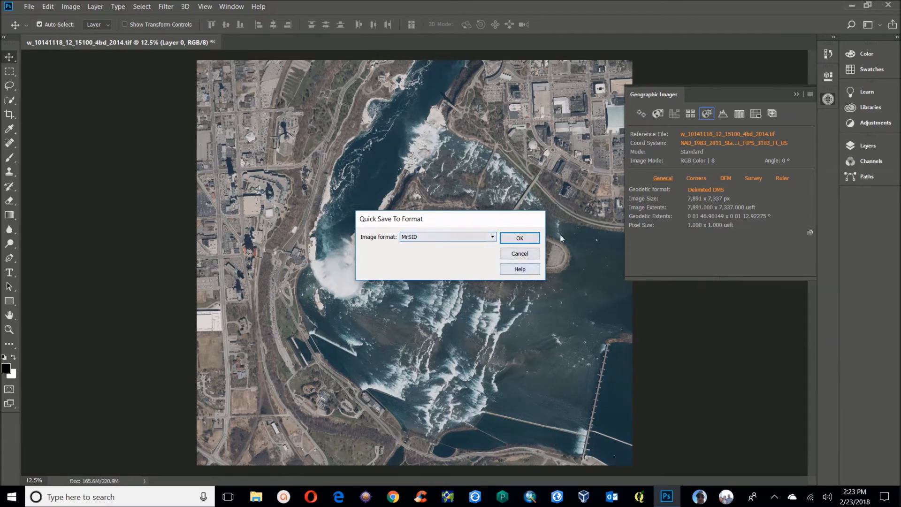
click(519, 240)
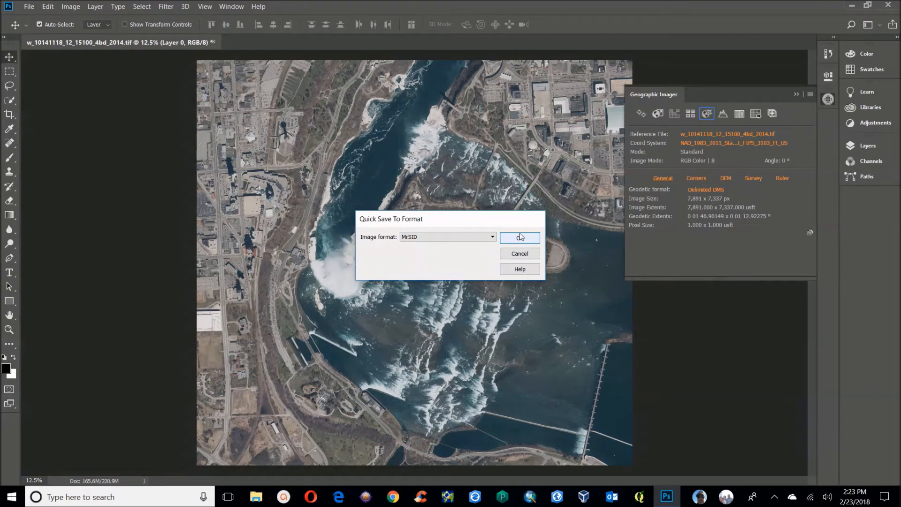
click(520, 239)
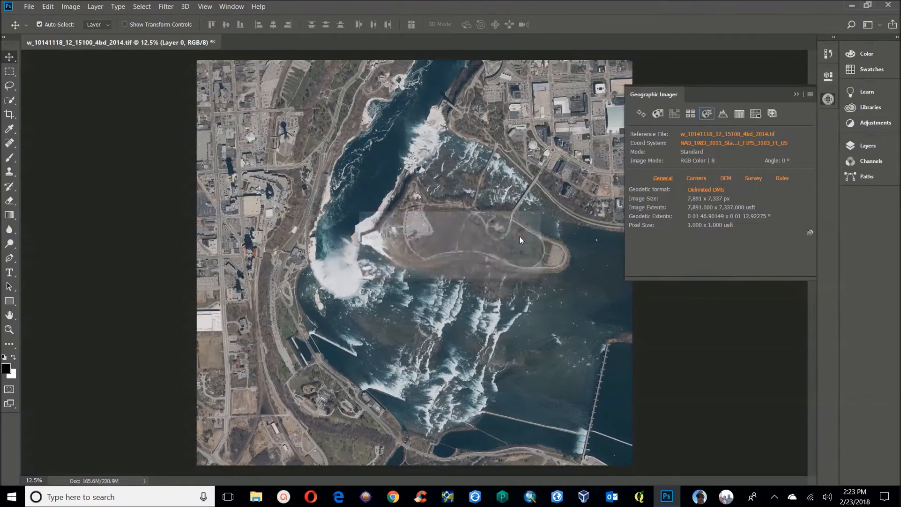
Name the file Niagara_Falls_Mosaic.sid and save it in the Niagara Tiles folder.
click(170, 205)
double_click(170, 205)
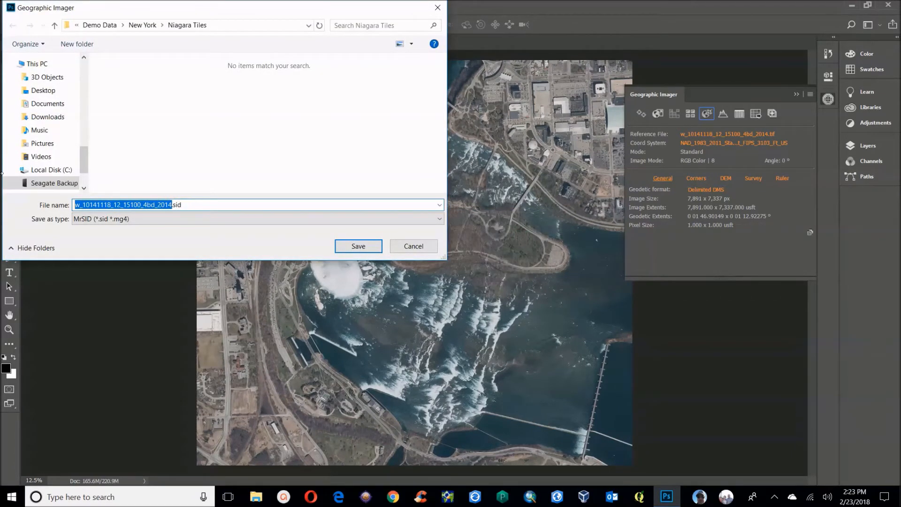
text(Nia)
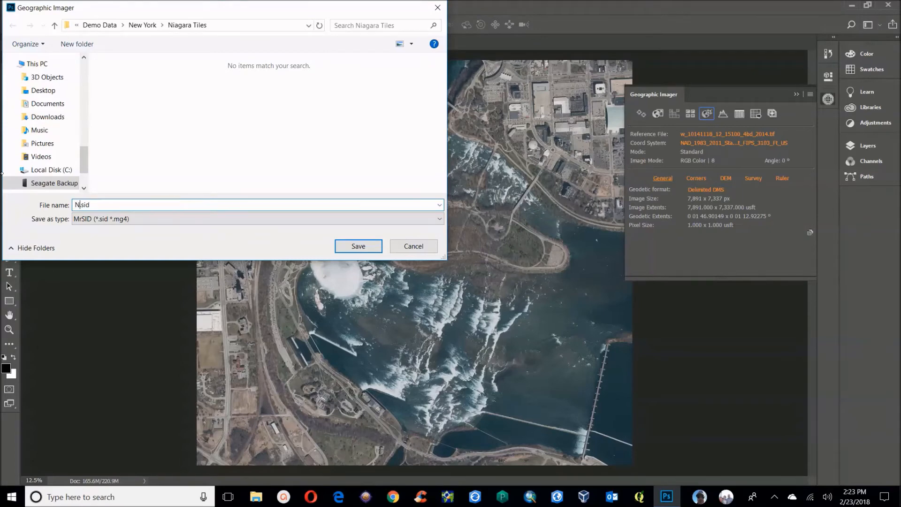
text(gara_)
text(Fall)
text(s_Mosaic)
click(362, 247)
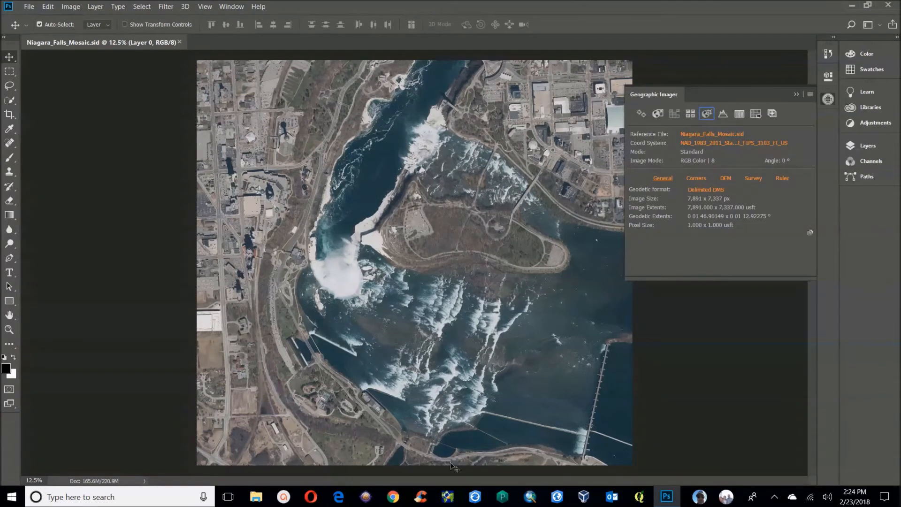
Launch LizardTech GeoExpress from the taskbar alongside Photoshop.
click(449, 498)
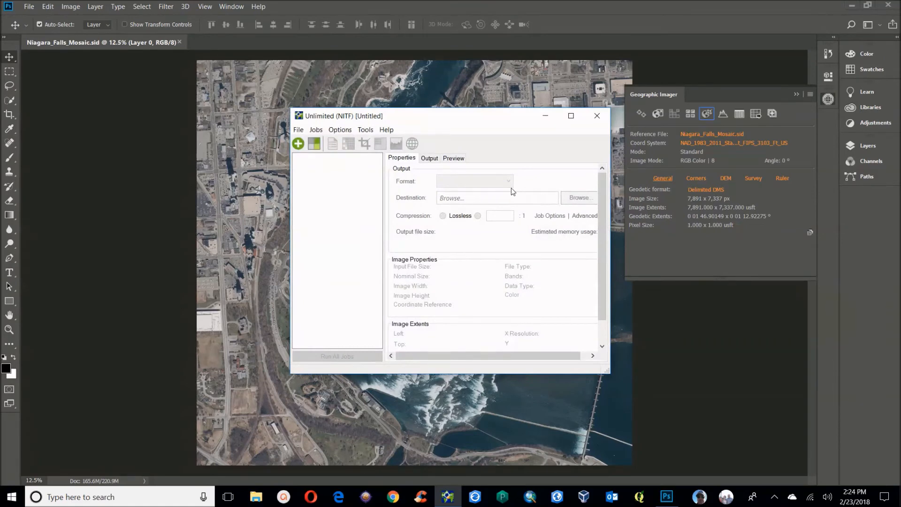
Bring up GeoExpress Preferences via Options and expand the Default Output File Format choices.
click(340, 130)
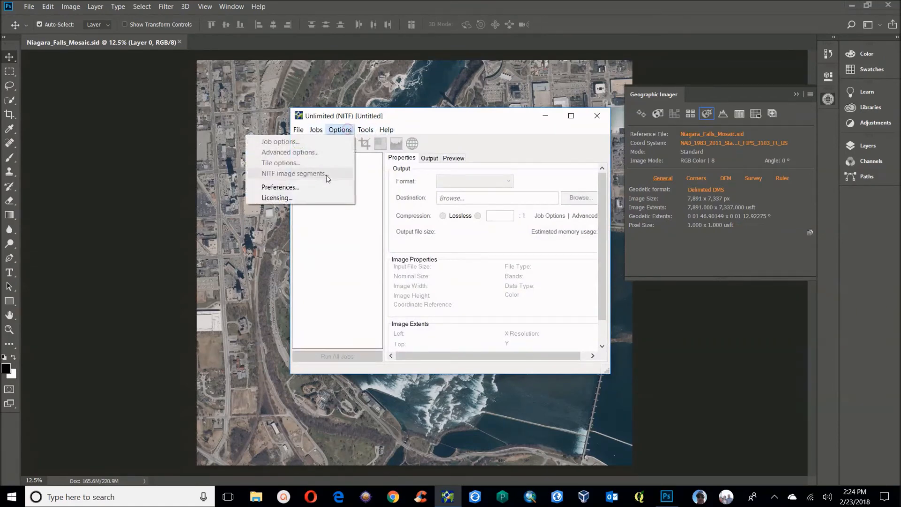
click(328, 189)
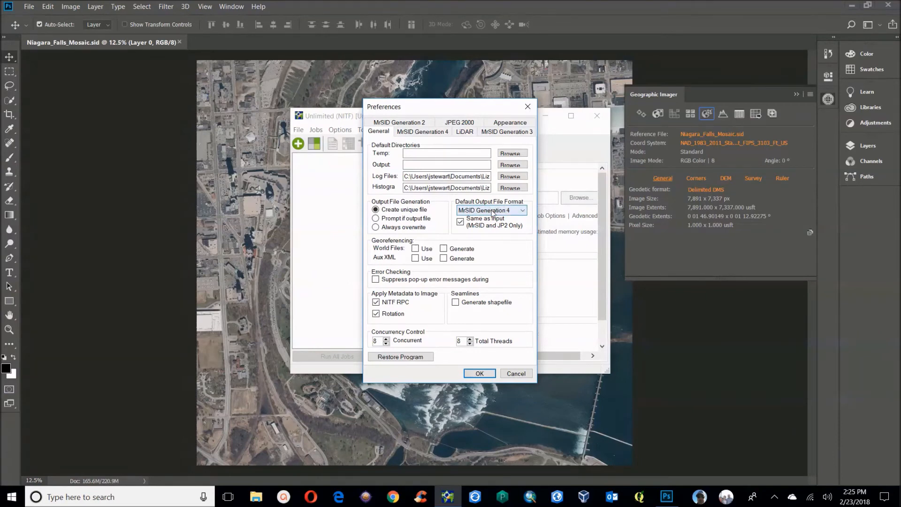
click(493, 213)
Review the MrSID Generation 4 settings, including the colour compression ratio of 20, then return to General.
click(491, 210)
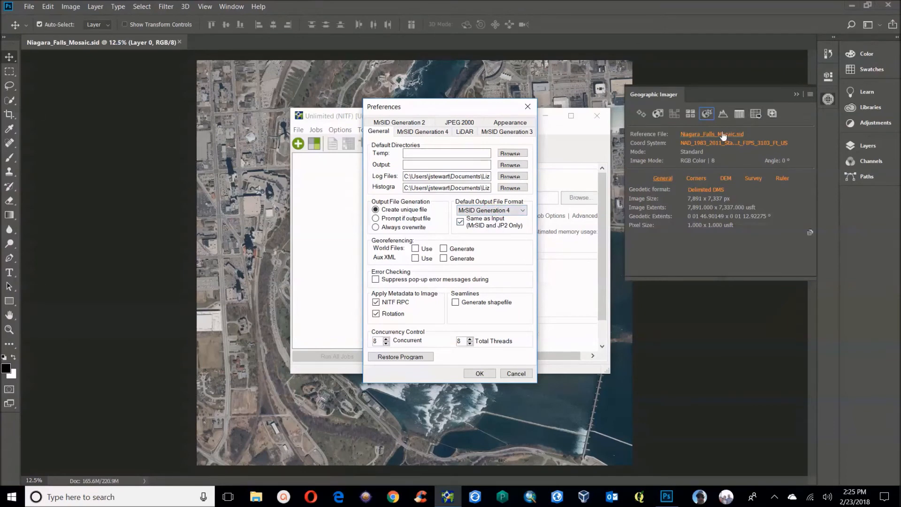
click(430, 132)
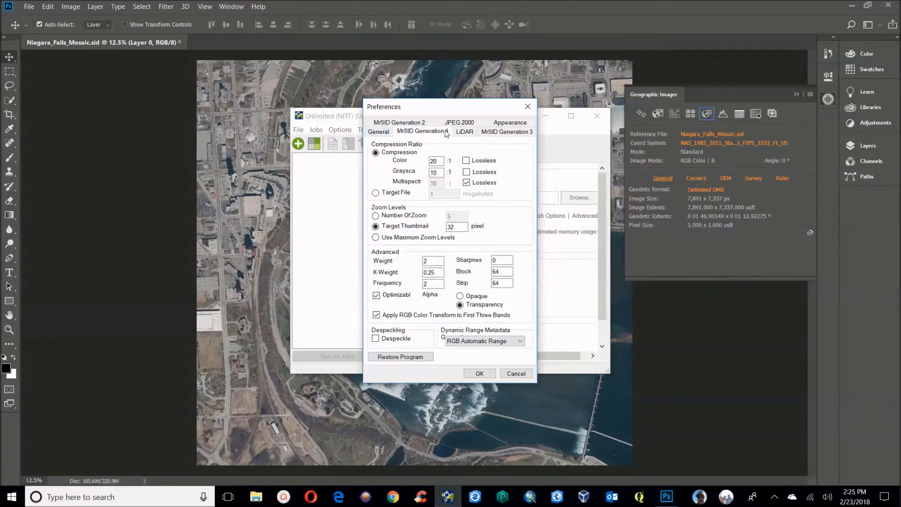
click(438, 161)
click(379, 131)
Keep MrSID Generation 4 as default format, cancel Preferences unchanged, and start adding an image to the job list.
click(502, 209)
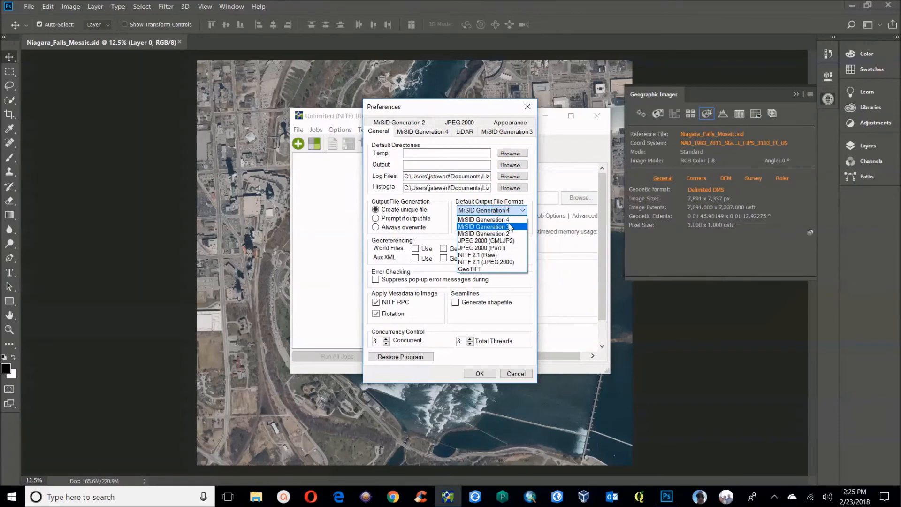
click(509, 219)
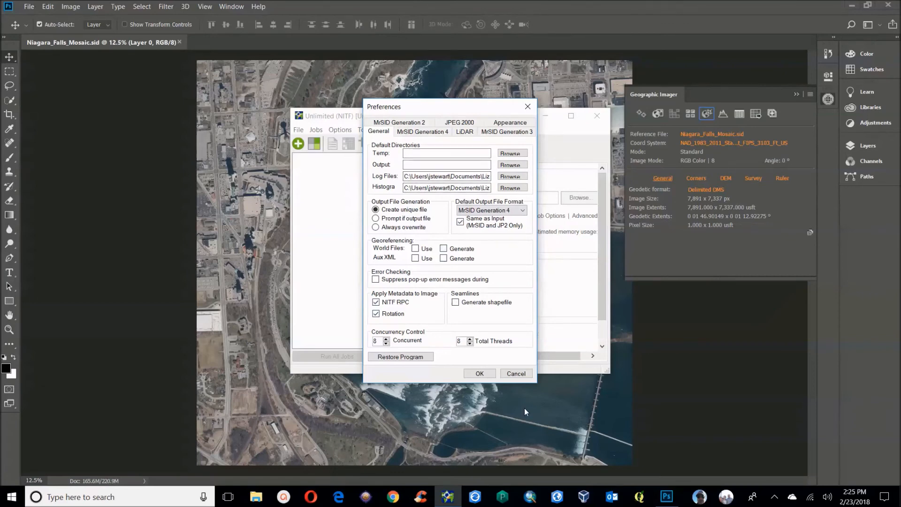
click(517, 374)
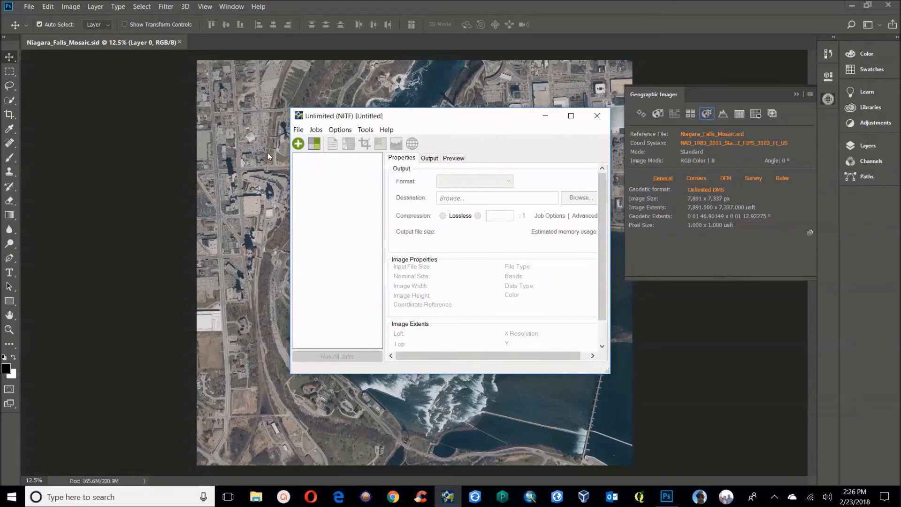
click(299, 144)
Add Niagara_Falls_Mosaic.sid to the job list, enlarge the window and show the mosaic preview.
click(414, 228)
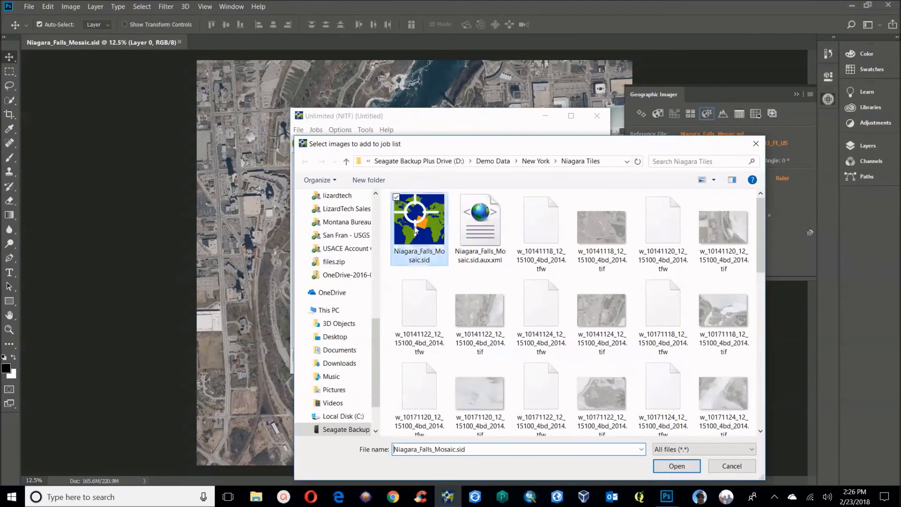
click(676, 466)
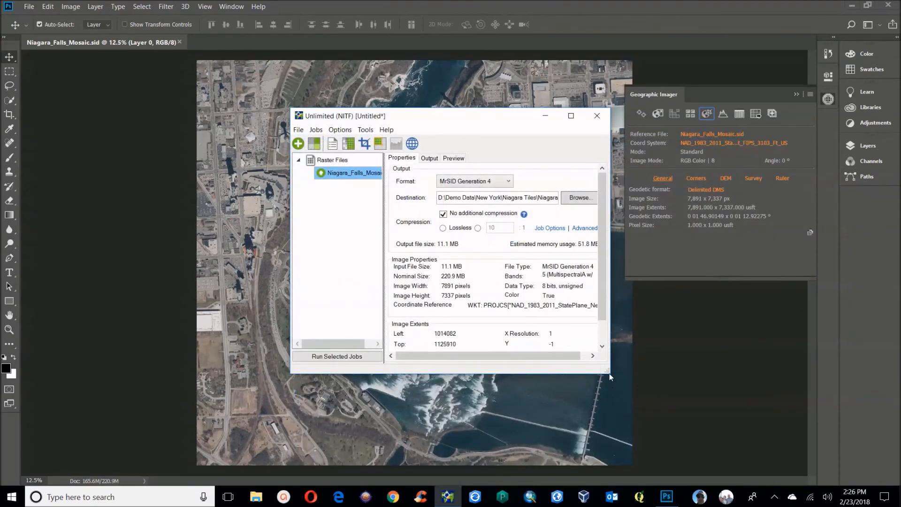
drag(606, 373, 710, 434)
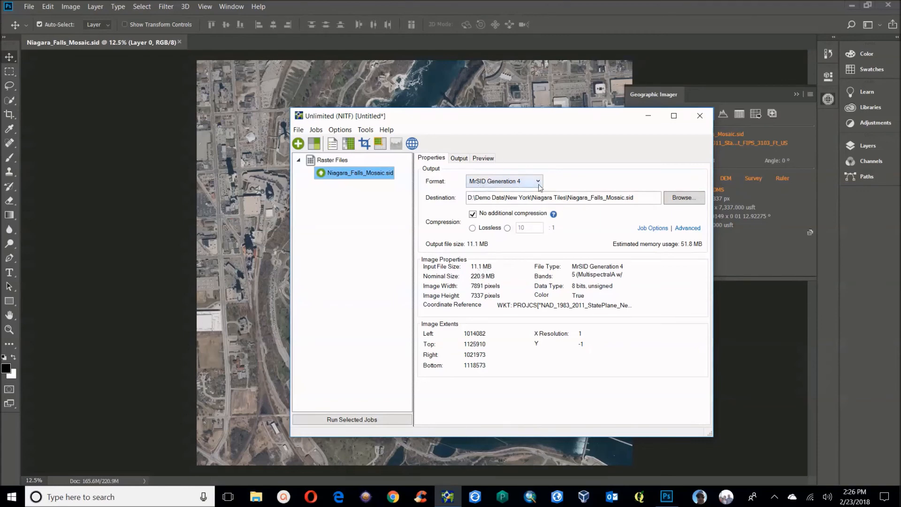
click(483, 158)
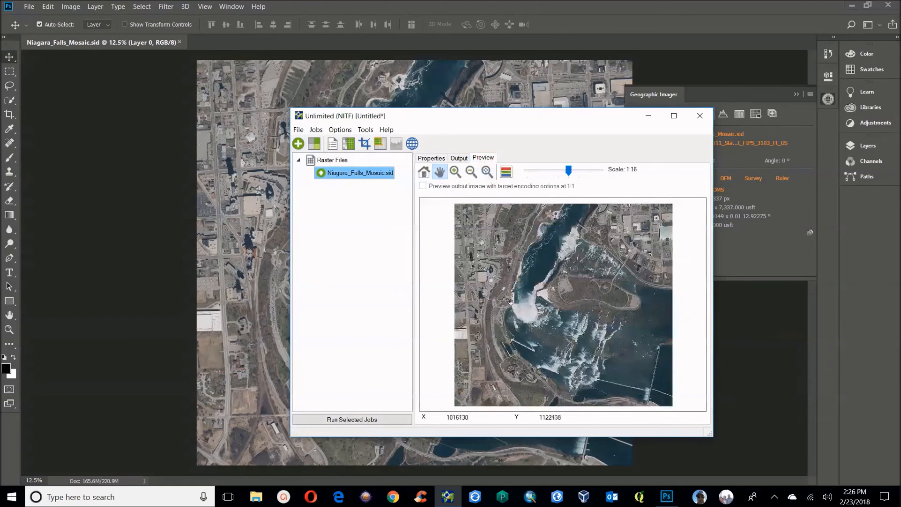
Zoom the preview in to the visitor building at full resolution, then back out to 1:2 and 1:8.
click(454, 171)
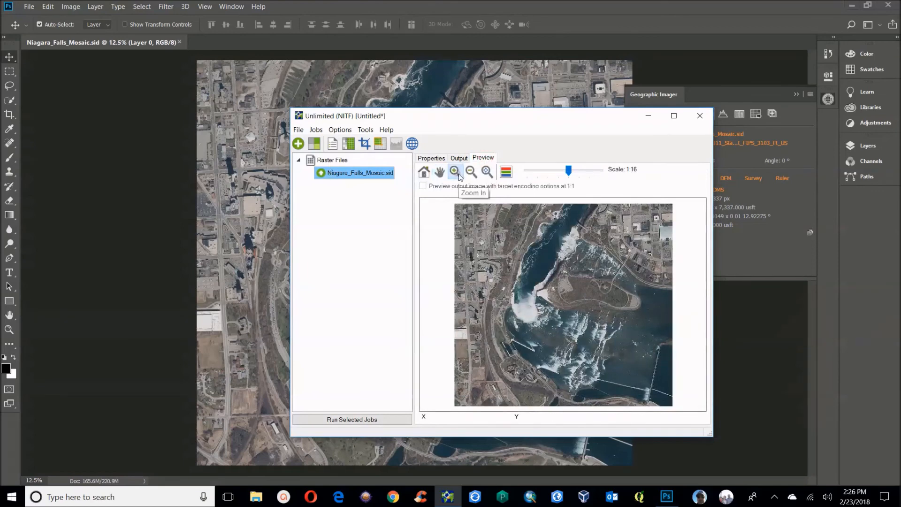
click(561, 335)
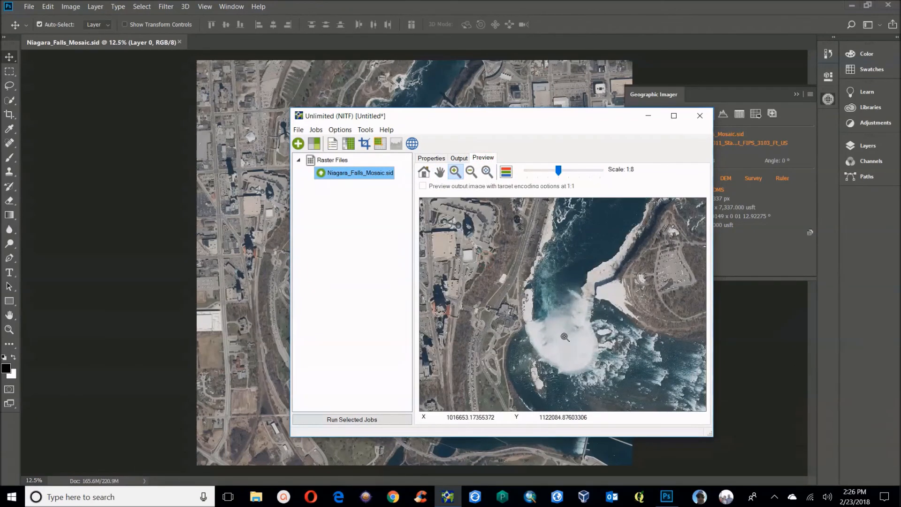
click(503, 310)
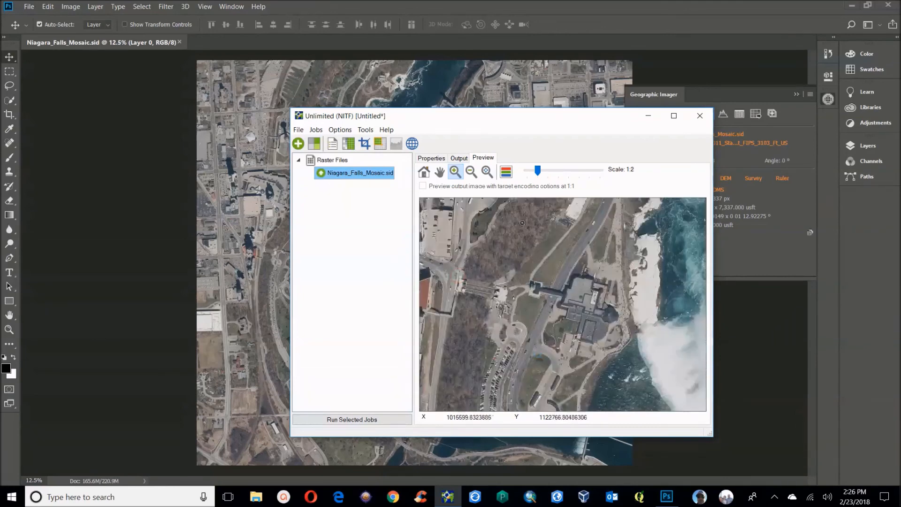
click(588, 323)
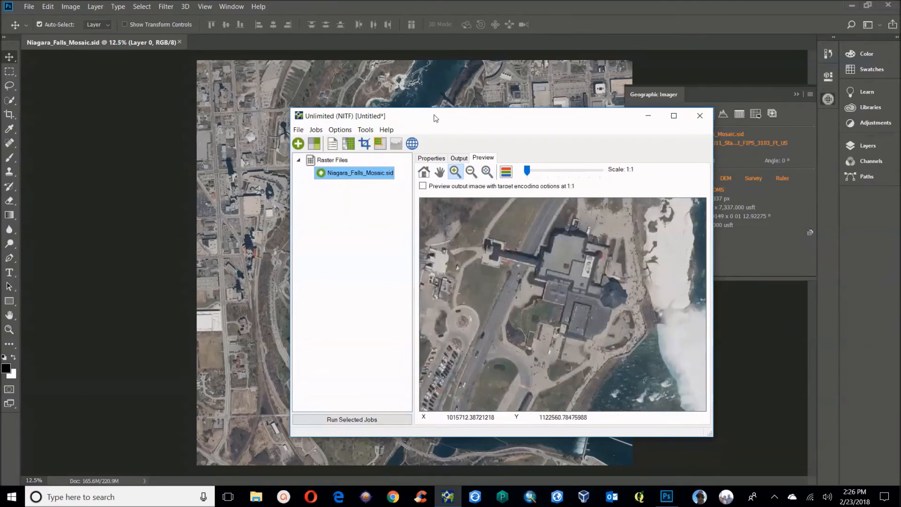
click(470, 171)
click(574, 287)
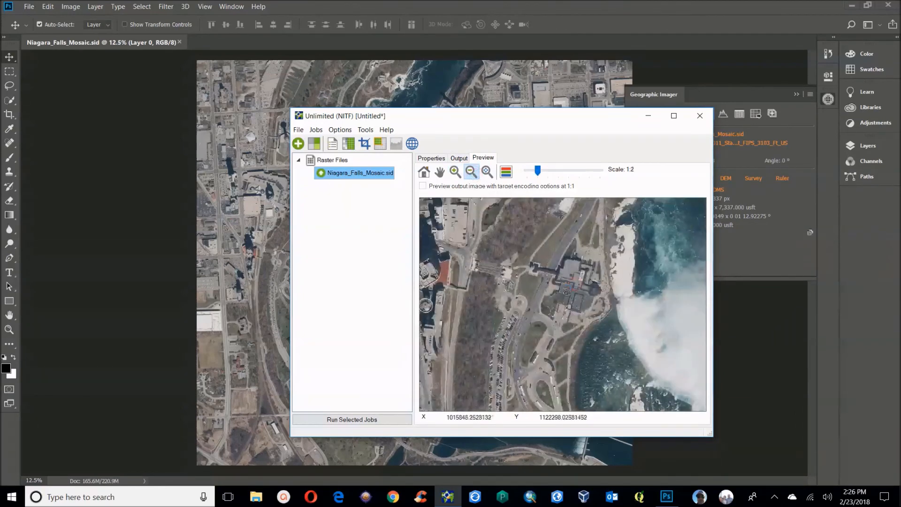
click(562, 295)
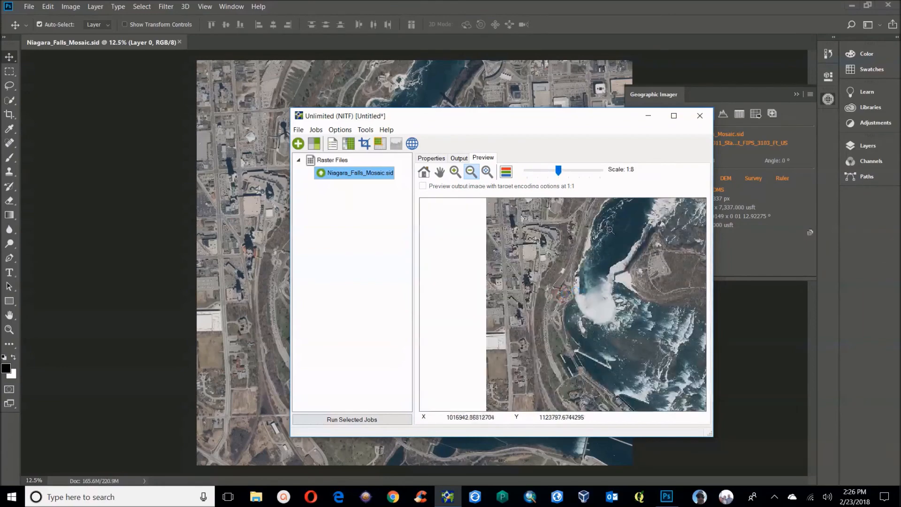
Pan the preview, zoom out to the whole mosaic, and minimize GeoExpress to reveal the Photoshop image.
click(439, 171)
drag(701, 254, 653, 263)
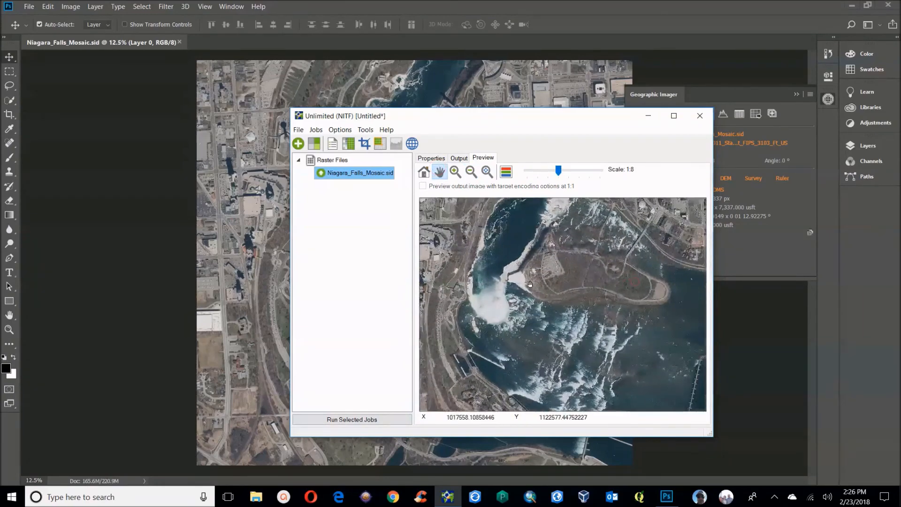
click(470, 172)
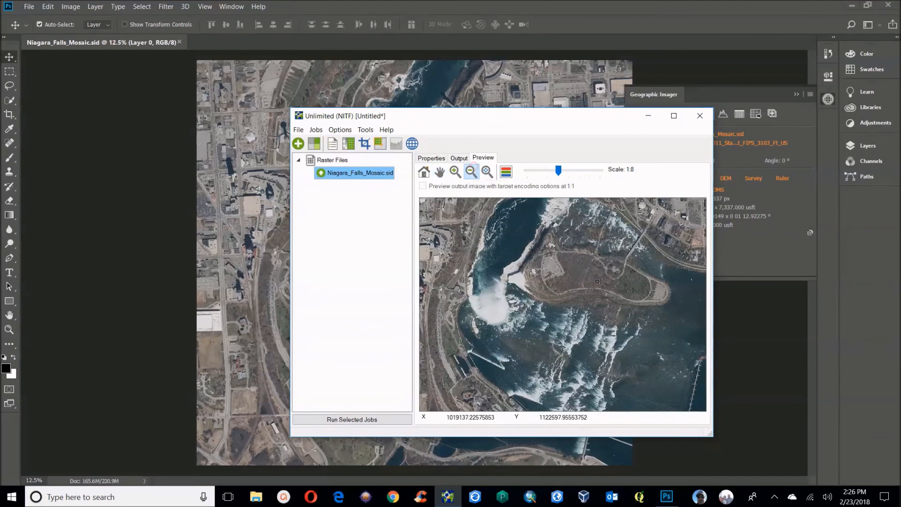
click(562, 296)
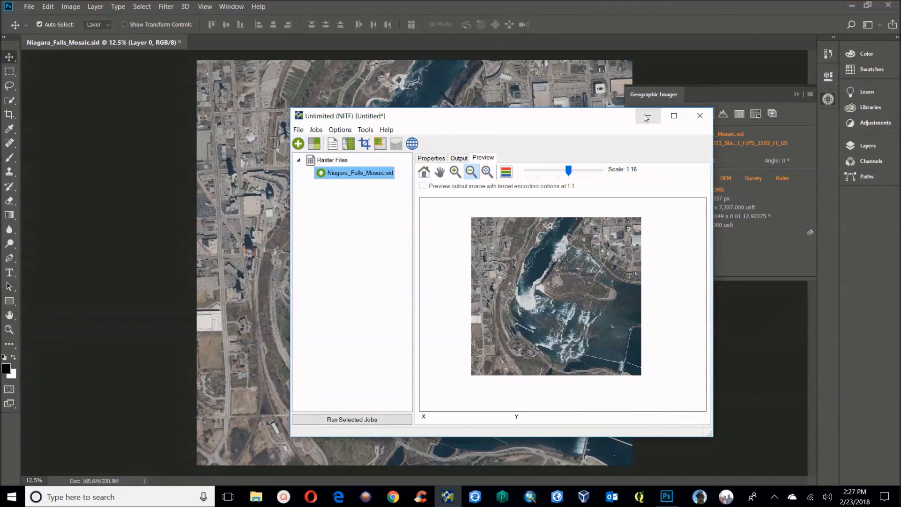
click(649, 115)
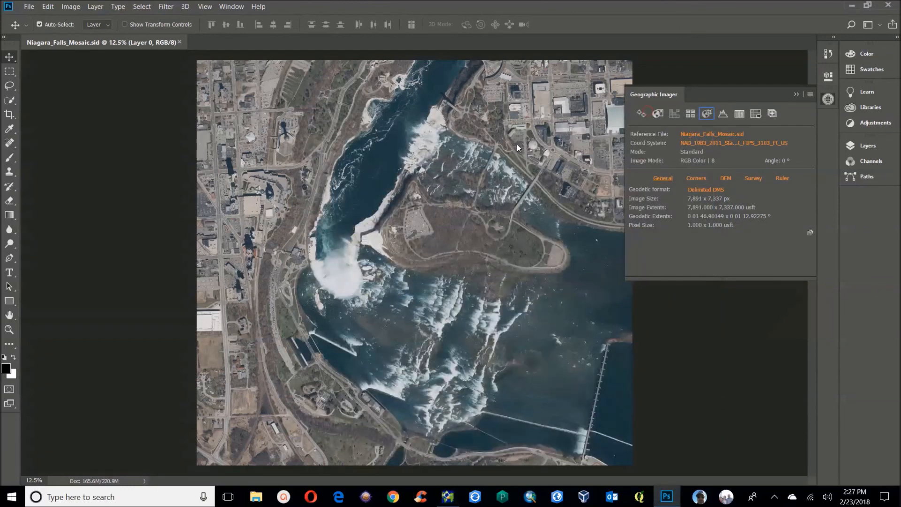